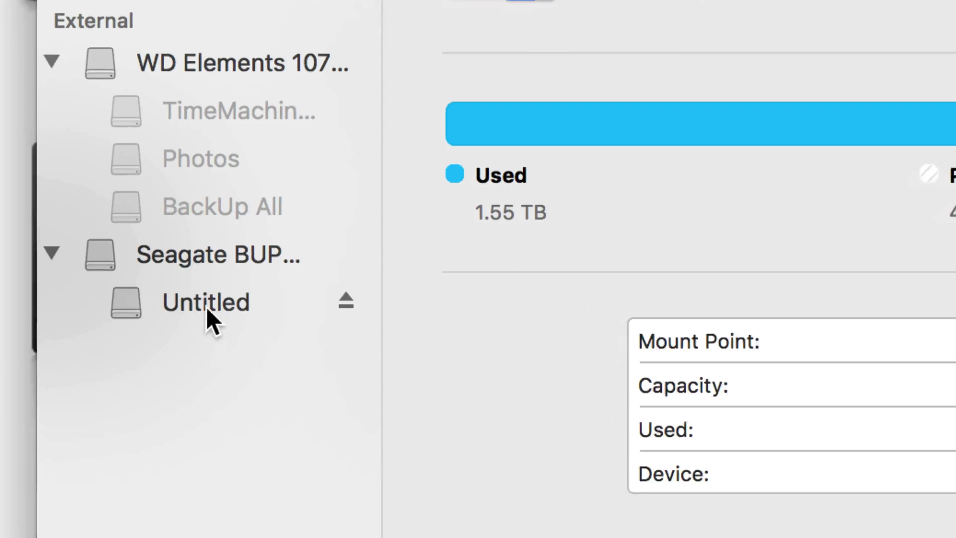
Select the Seagate BUP Slim external disk itself rather than its Untitled volume and start erasing it
{"action": "left_click", "coordinate": [230, 264]}
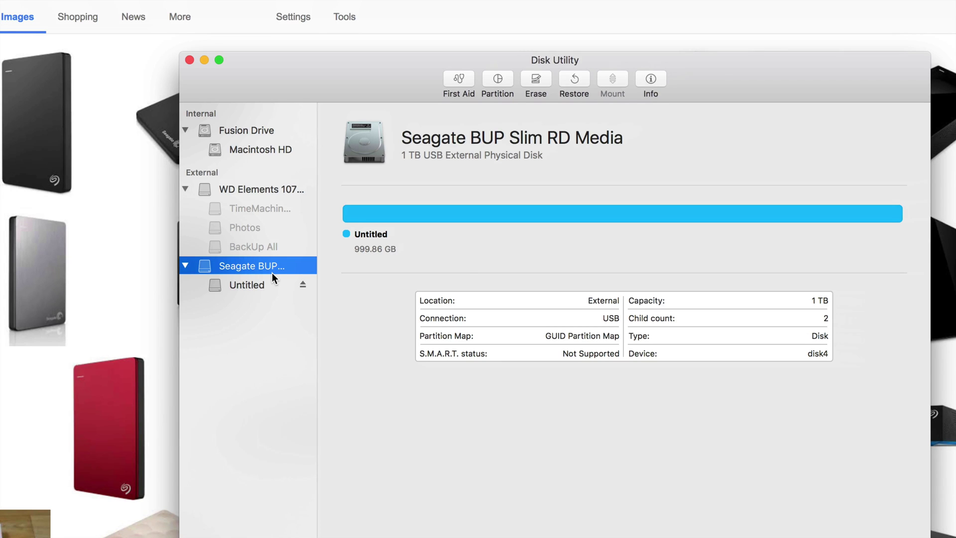
{"action": "left_click_drag", "start_coordinate": [383, 69], "coordinate": [297, 41]}
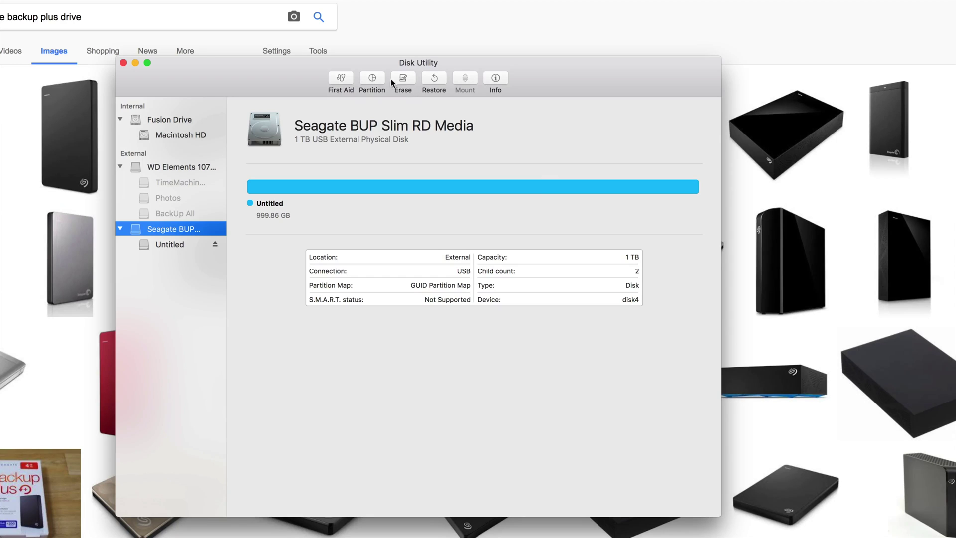
{"action": "left_click", "coordinate": [403, 83]}
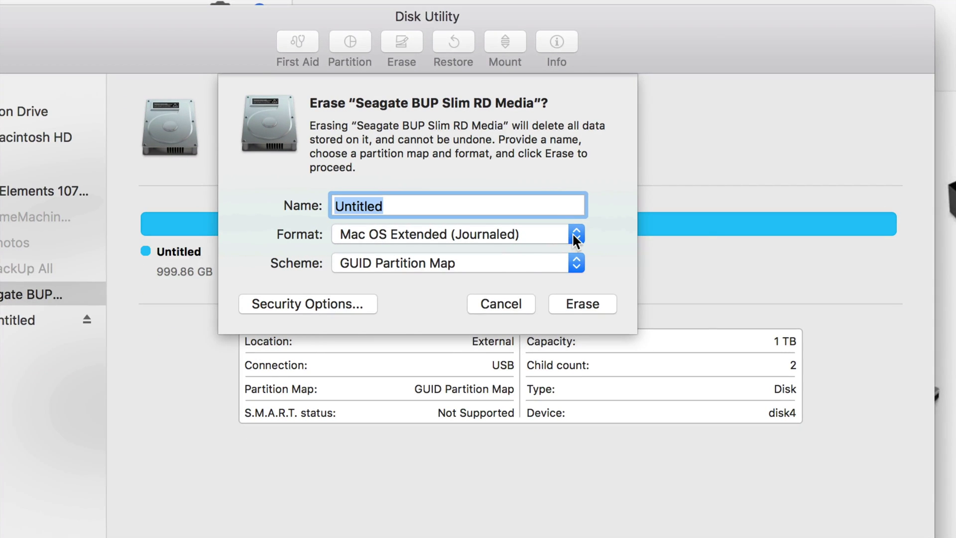
Choose the Mac OS Extended (Journaled) format and the GUID Partition Map scheme for erasing the Seagate disk
{"action": "left_click", "coordinate": [575, 235]}
{"action": "left_click", "coordinate": [527, 239]}
{"action": "left_click", "coordinate": [458, 261]}
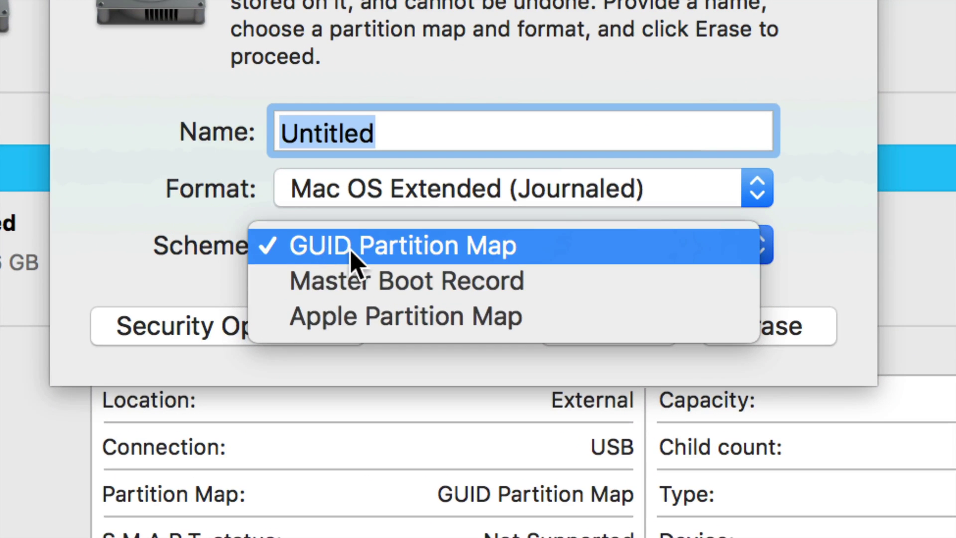
{"action": "left_click", "coordinate": [355, 249]}
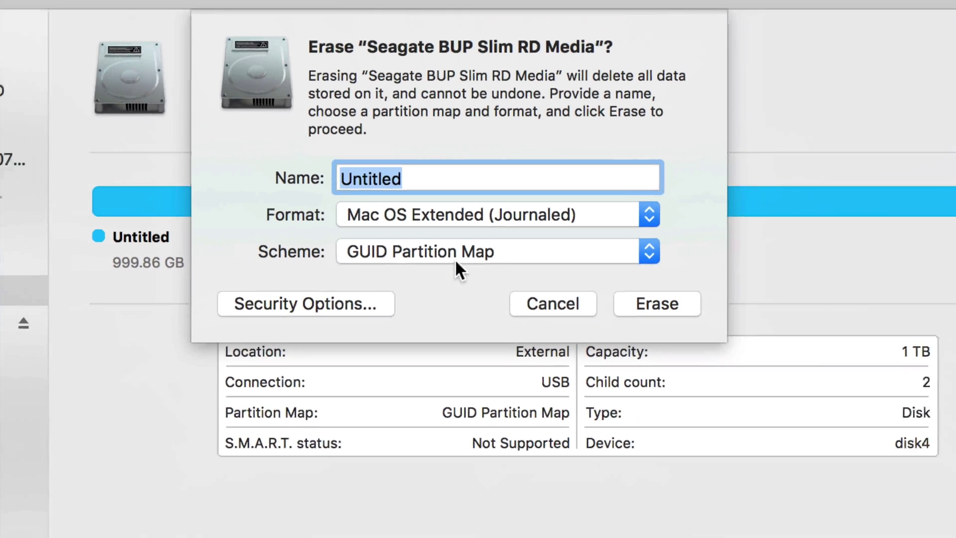
{"action": "left_click", "coordinate": [577, 252]}
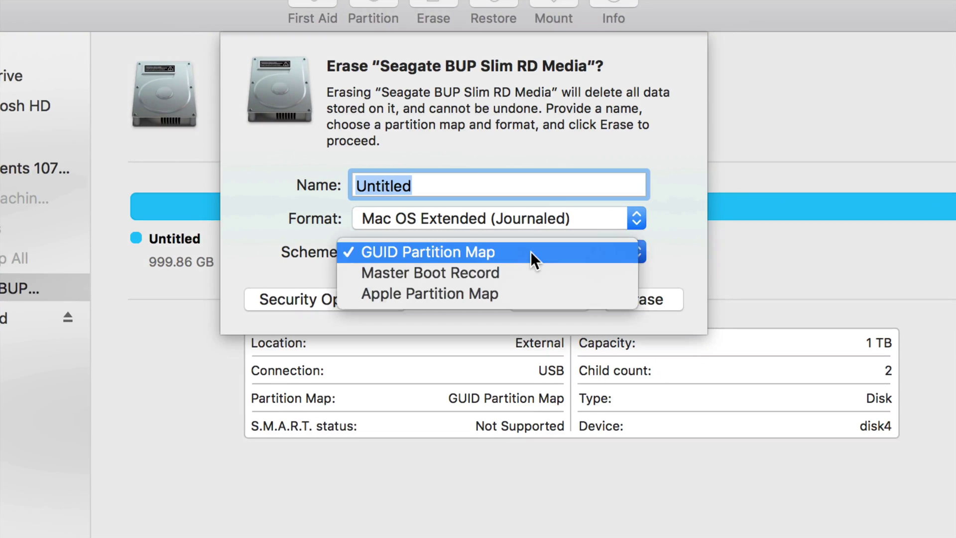
{"action": "left_click", "coordinate": [423, 252]}
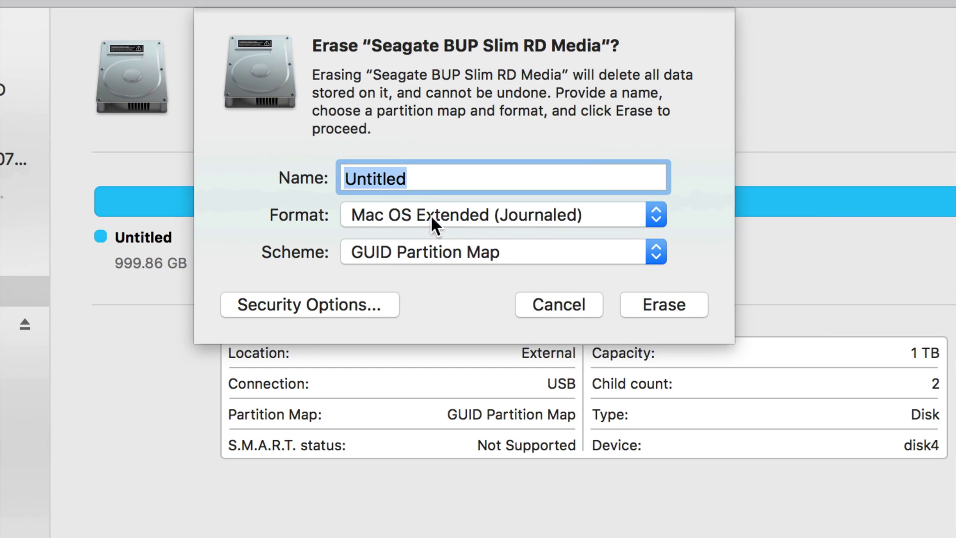
{"action": "left_click", "coordinate": [431, 214]}
{"action": "left_click", "coordinate": [467, 217]}
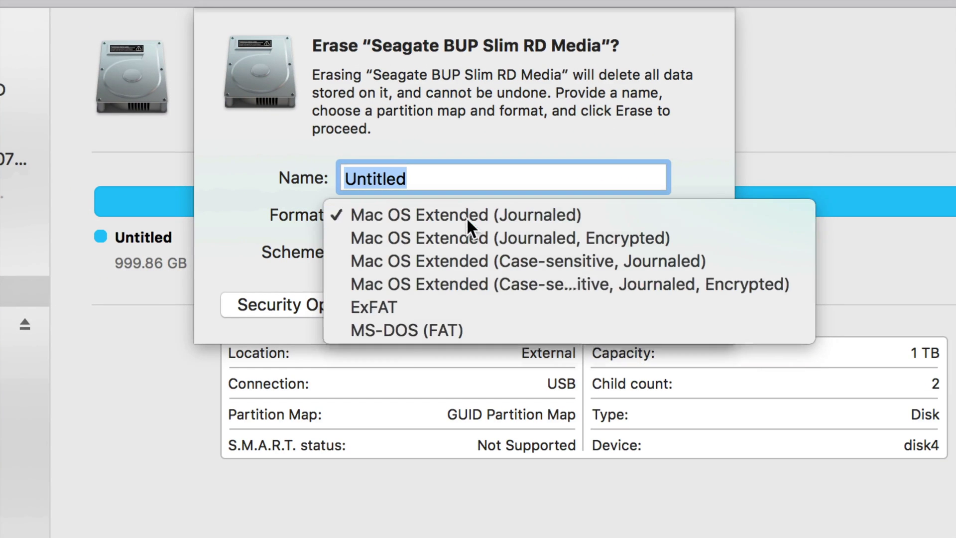
{"action": "left_click", "coordinate": [427, 179]}
{"action": "left_click", "coordinate": [493, 214]}
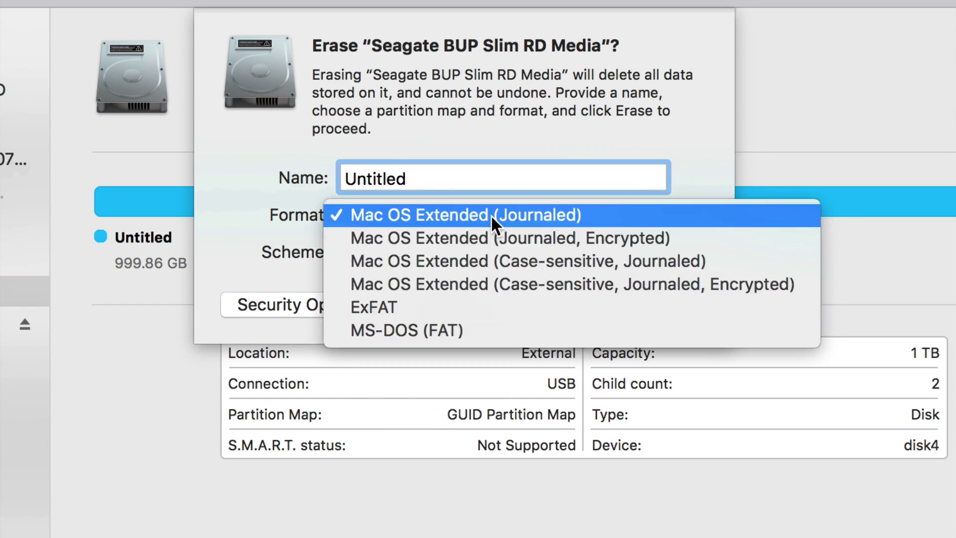
{"action": "left_click", "coordinate": [493, 214]}
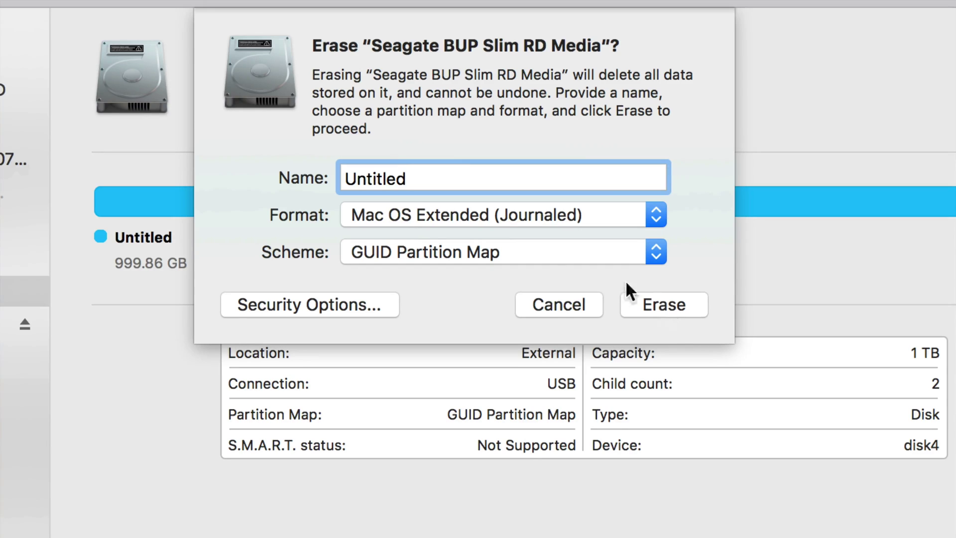
Change the erase format to ExFAT and keep GUID Partition Map as the scheme
{"action": "left_click", "coordinate": [409, 219]}
{"action": "left_click", "coordinate": [404, 217]}
{"action": "left_click", "coordinate": [436, 217]}
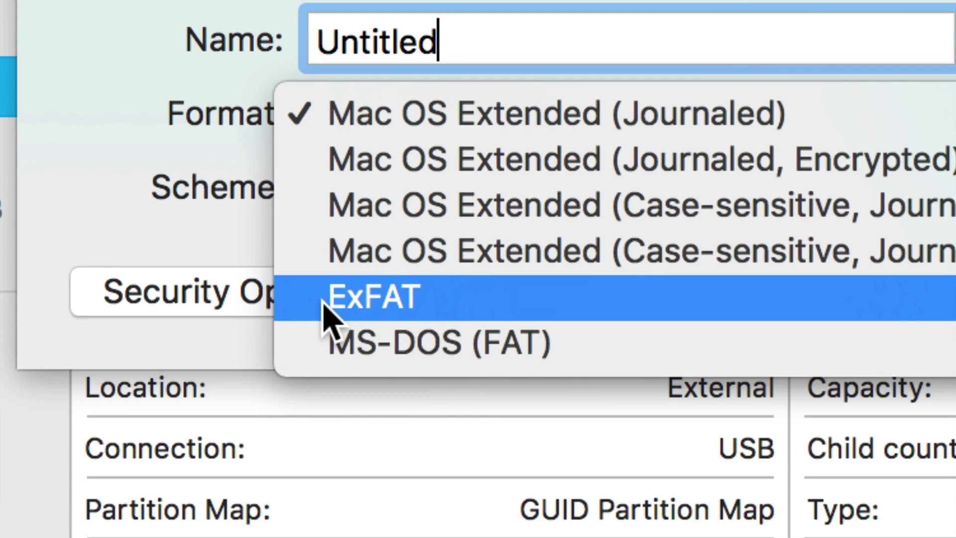
{"action": "left_click", "coordinate": [403, 309]}
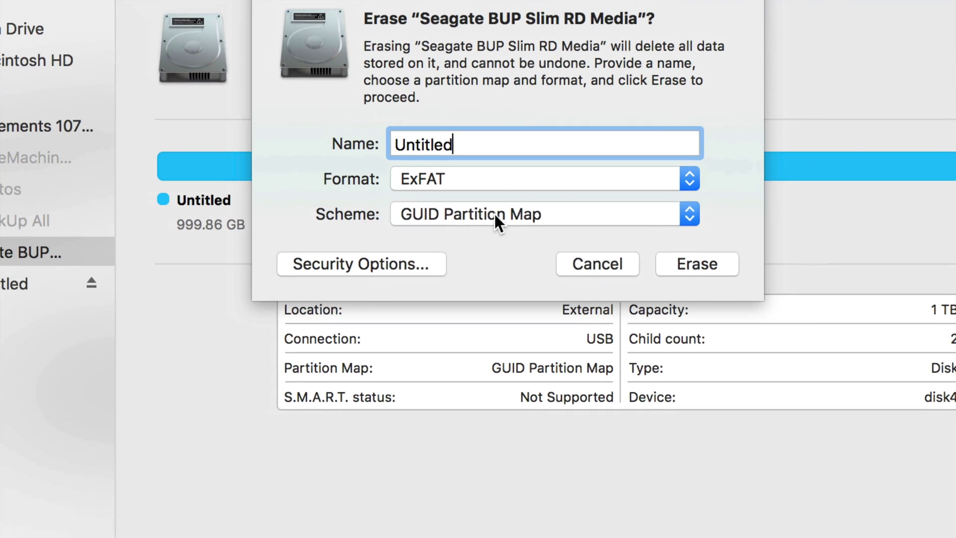
{"action": "left_click", "coordinate": [508, 201]}
{"action": "left_click", "coordinate": [479, 206]}
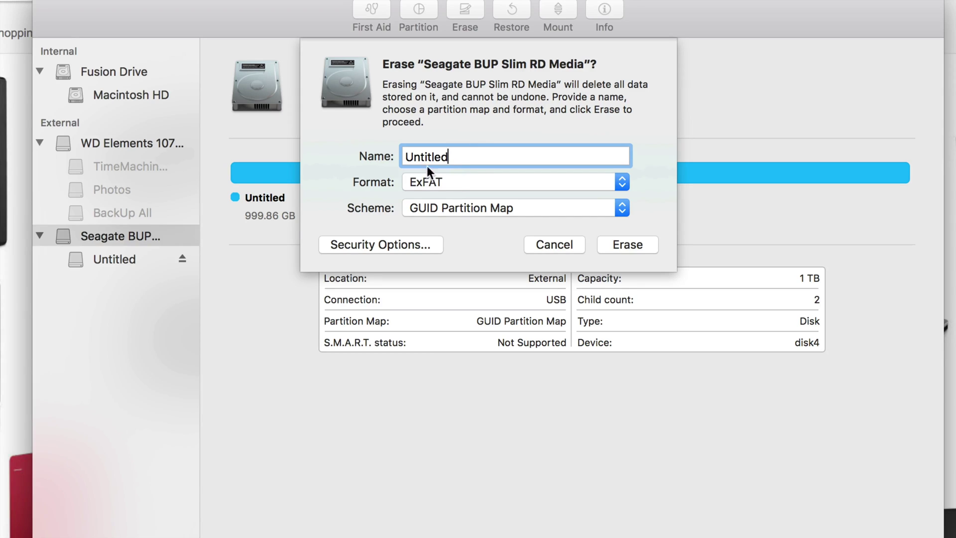
Try to erase the Seagate disk under the name Untitled, show the process details and dismiss the report
{"action": "left_click_drag", "start_coordinate": [459, 157], "coordinate": [359, 157]}
{"action": "left_click", "coordinate": [641, 245]}
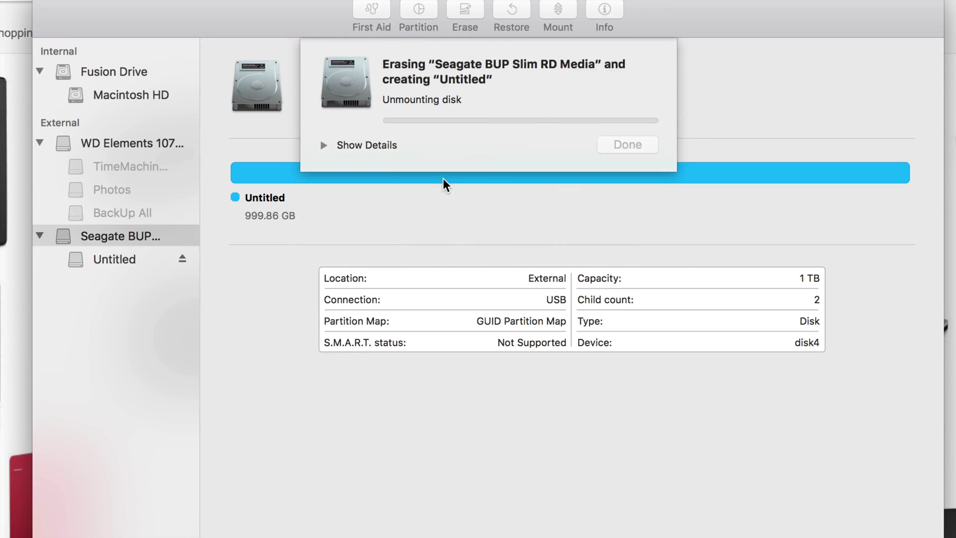
{"action": "left_click", "coordinate": [323, 145]}
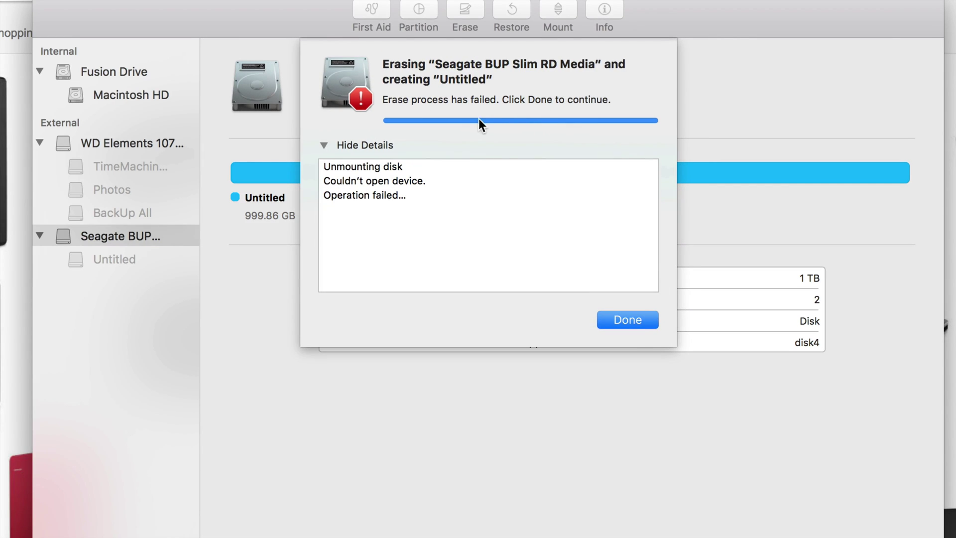
{"action": "left_click", "coordinate": [640, 325]}
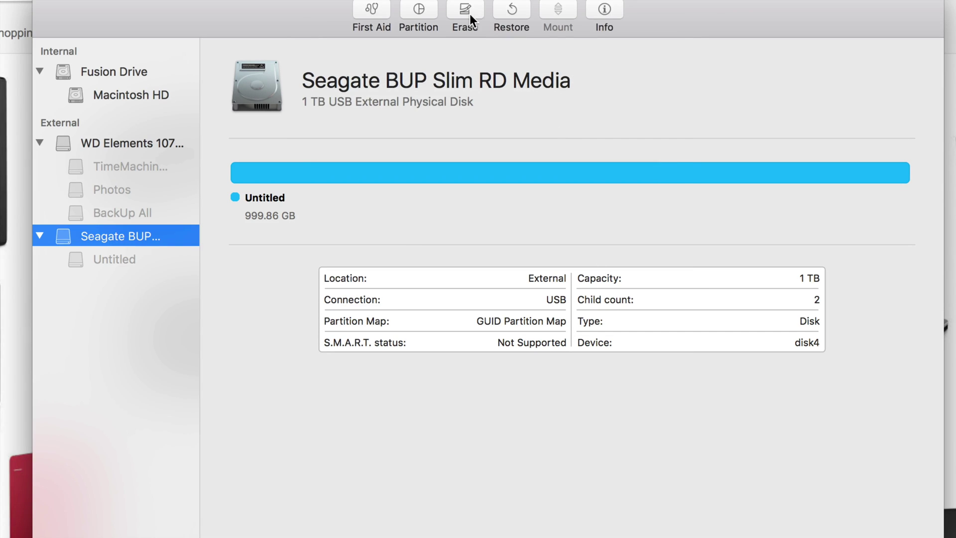
Erase the Seagate disk in ExFAT format with the GUID Partition Map scheme and the name Untitled
{"action": "left_click", "coordinate": [470, 14]}
{"action": "left_click", "coordinate": [542, 181]}
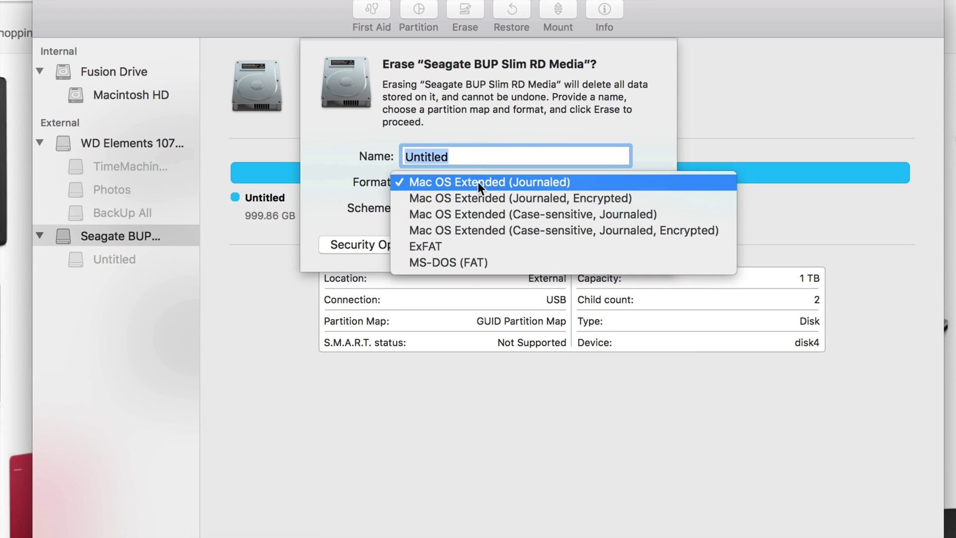
{"action": "left_click", "coordinate": [462, 182]}
{"action": "left_click", "coordinate": [489, 181]}
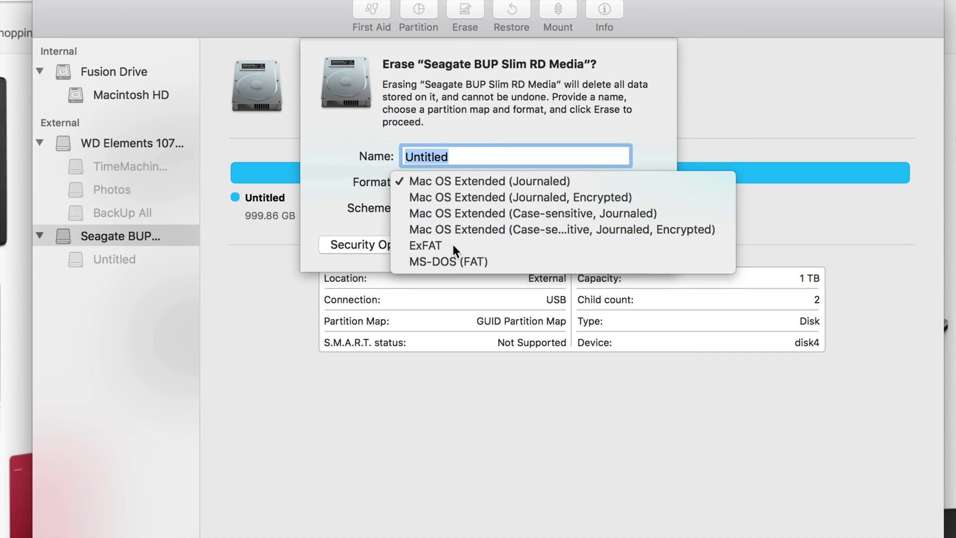
{"action": "left_click", "coordinate": [452, 246]}
{"action": "left_click", "coordinate": [478, 211]}
{"action": "left_click", "coordinate": [474, 209]}
{"action": "left_click", "coordinate": [623, 245]}
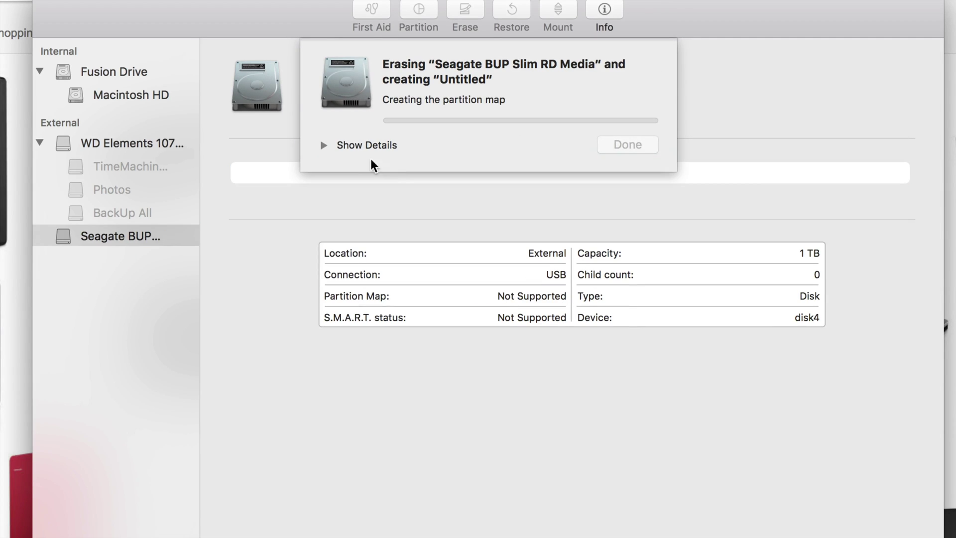
Review the erase process details back to their beginning and dismiss the report
{"action": "left_click", "coordinate": [325, 144]}
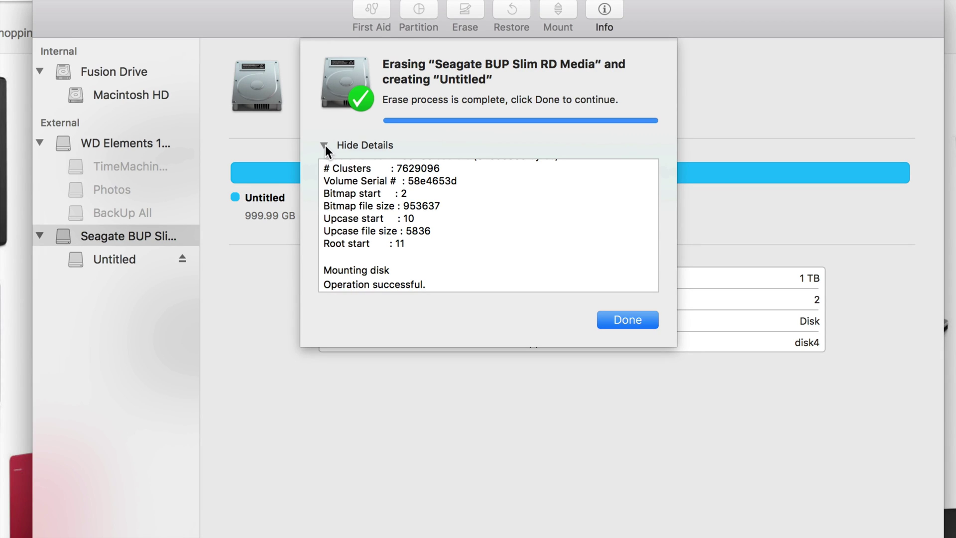
{"action": "scroll", "coordinate": [424, 207], "scroll_direction": "up", "scroll_amount": 10}
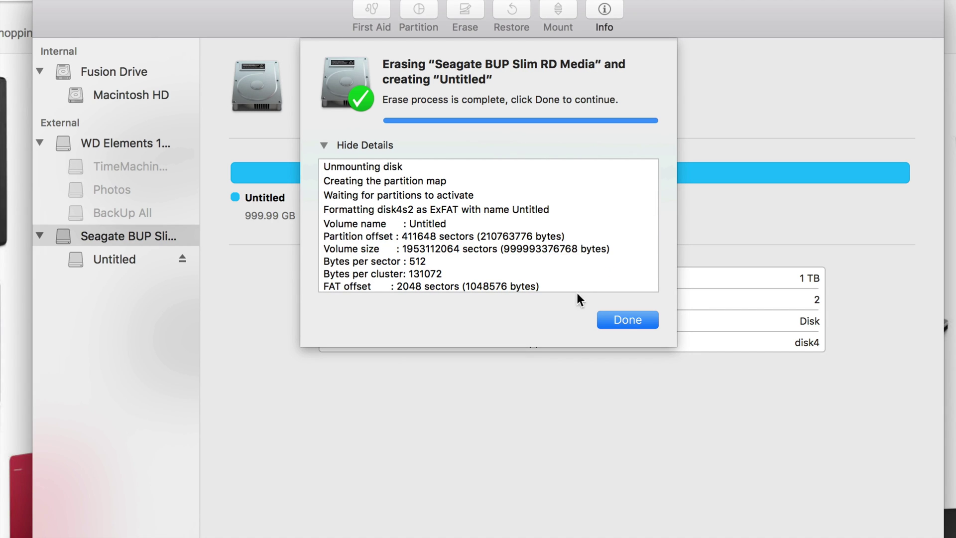
{"action": "left_click", "coordinate": [624, 321]}
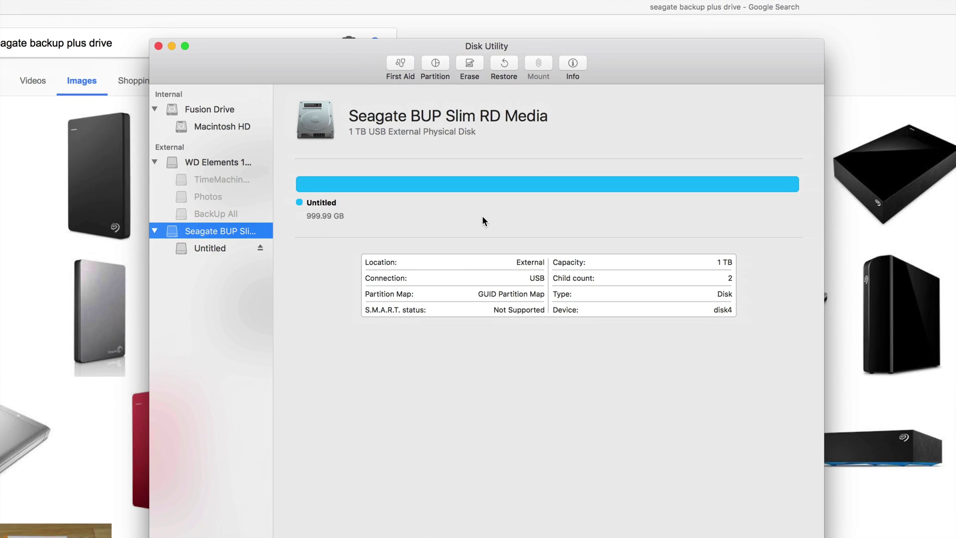
Reveal the desktop and open the Untitled drive in Finder
{"action": "left_click_drag", "start_coordinate": [634, 75], "coordinate": [621, 58]}
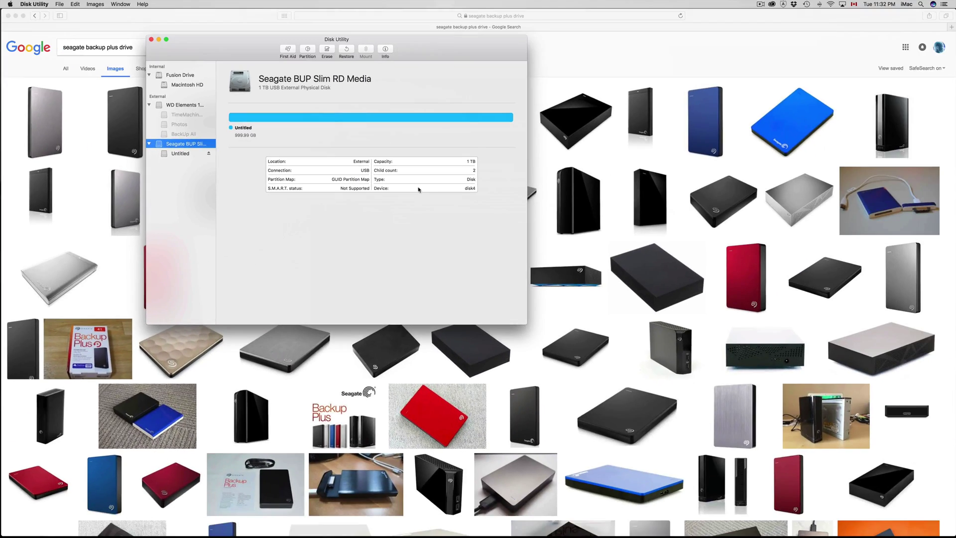
{"action": "key", "text": "F11"}
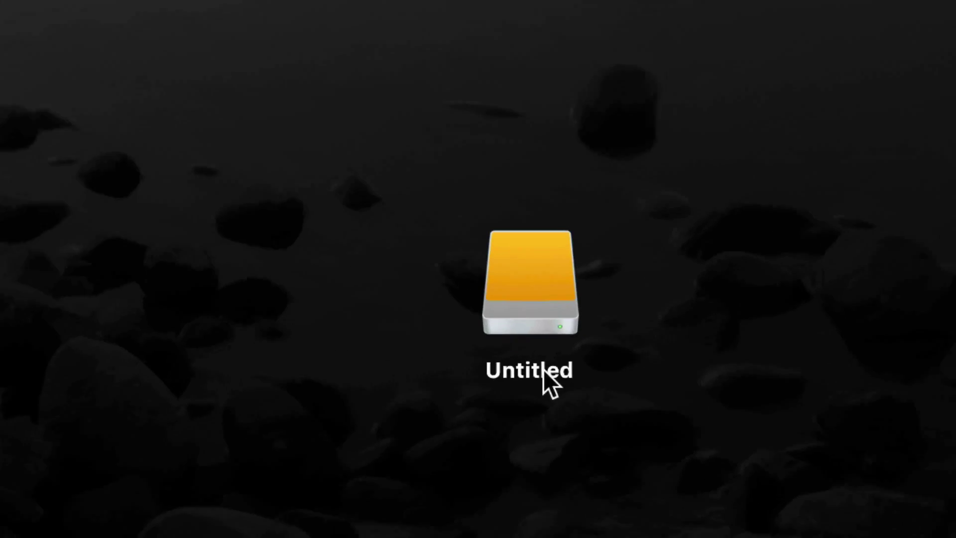
{"action": "left_click", "coordinate": [529, 318]}
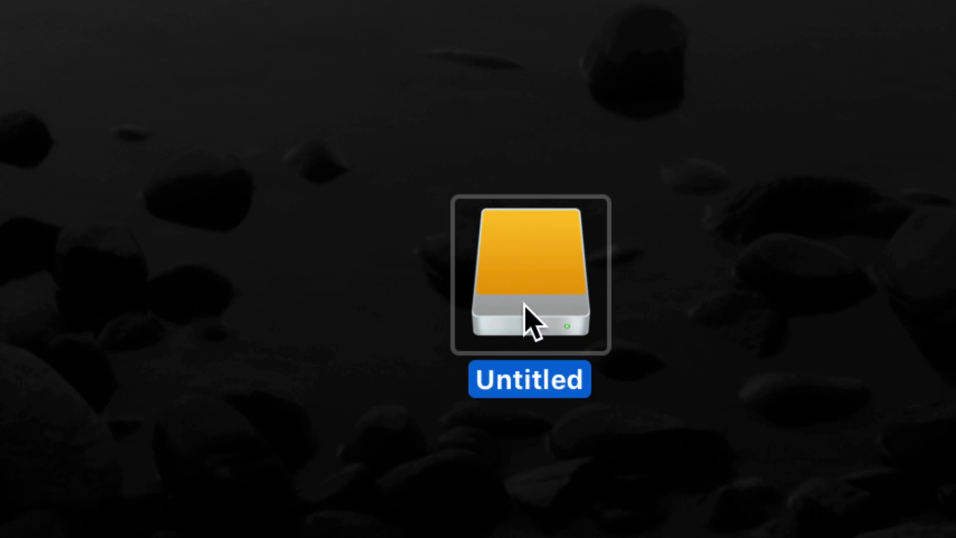
{"action": "double_click", "coordinate": [511, 318]}
Enlarge the Untitled drive's window and copy the third "Update ios 103" video from the desktop onto the drive
{"action": "left_click_drag", "start_coordinate": [476, 98], "coordinate": [235, 16]}
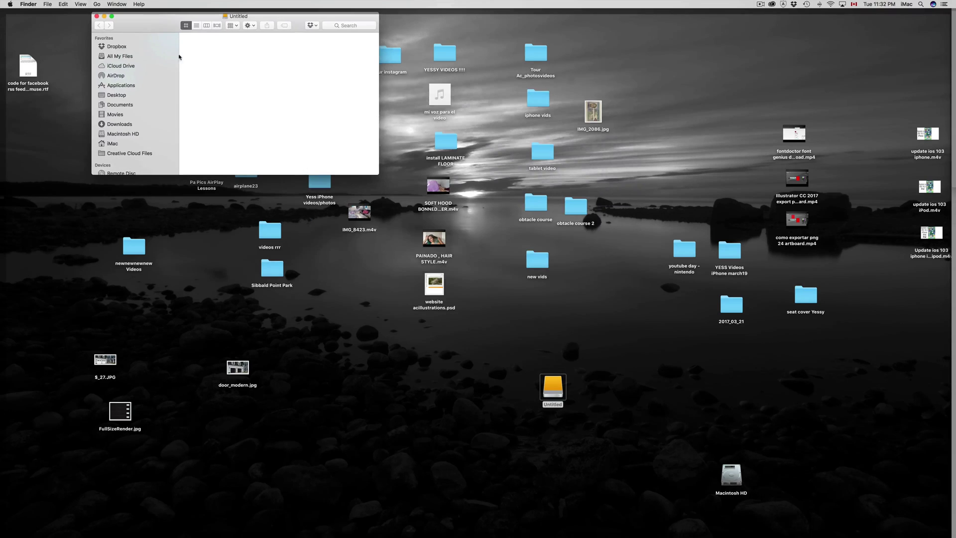
{"action": "left_click_drag", "start_coordinate": [379, 174], "coordinate": [846, 508]}
{"action": "left_click_drag", "start_coordinate": [930, 233], "coordinate": [294, 81]}
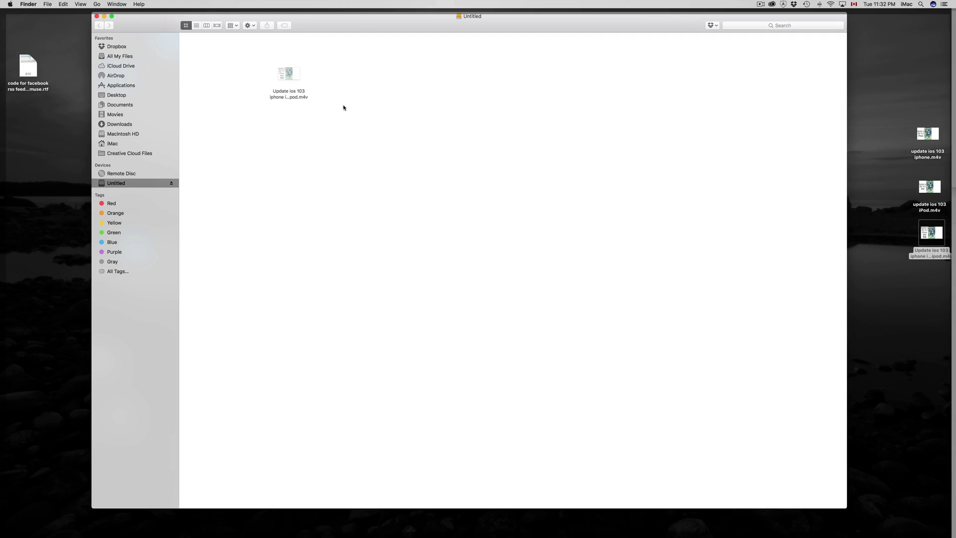
Delete the copied "Update ios 103" video from the Untitled drive
{"action": "left_click", "coordinate": [295, 79]}
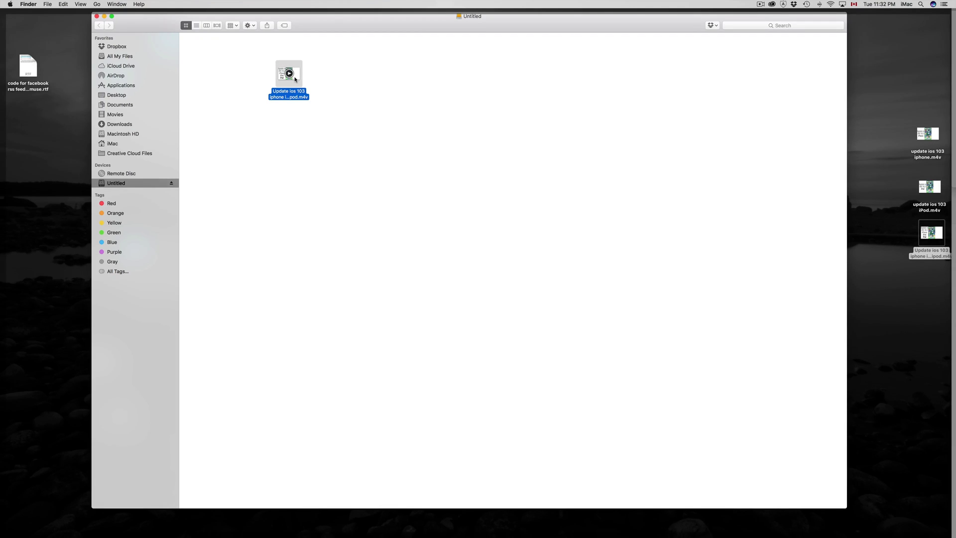
{"action": "key", "text": "super+BackSpace"}
{"action": "left_click_drag", "start_coordinate": [367, 26], "coordinate": [334, 33]}
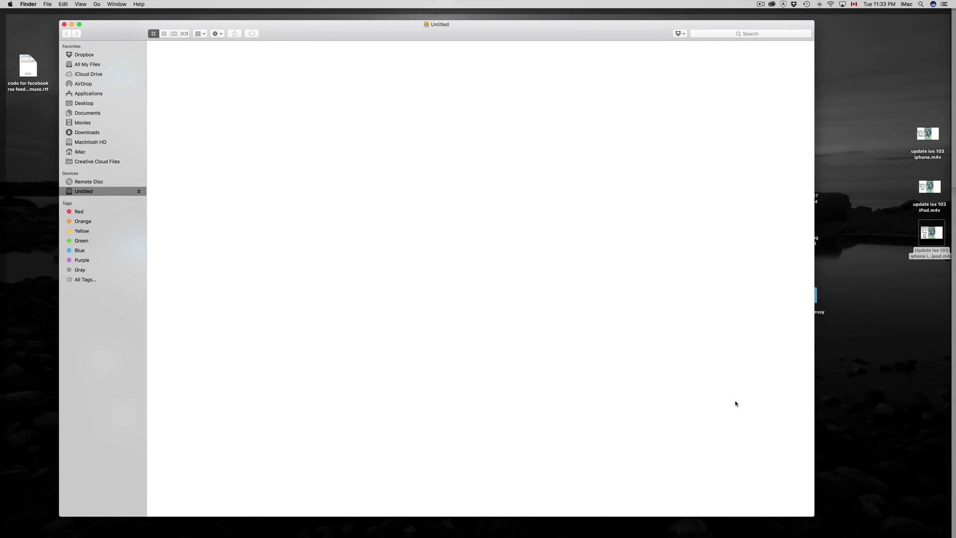
Empty the Trash and close the Untitled drive's window
{"action": "mouse_move", "coordinate": [852, 525]}
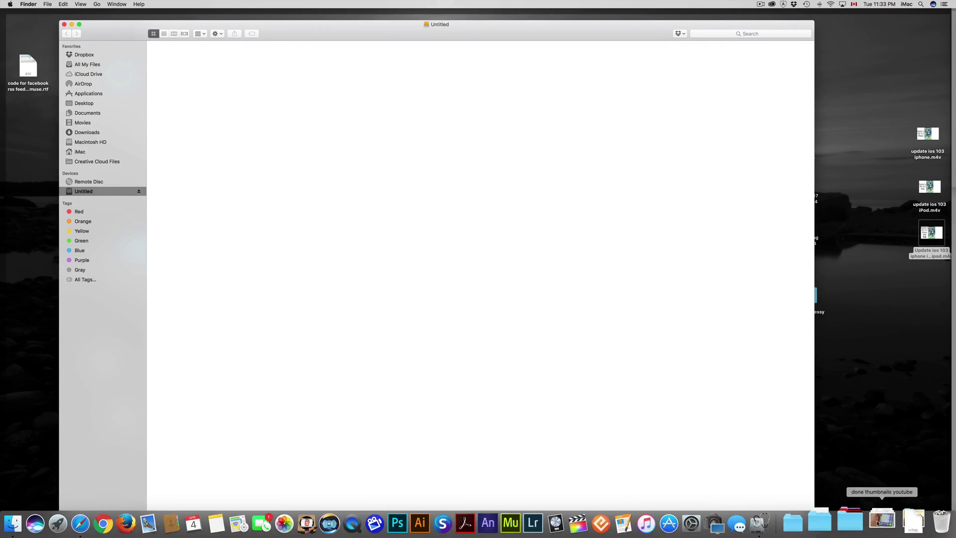
{"action": "right_click", "coordinate": [921, 519]}
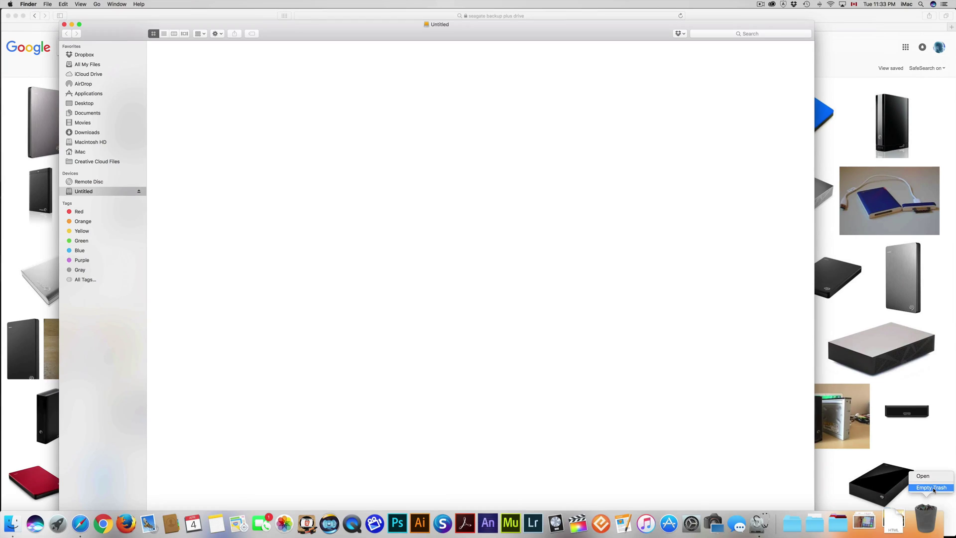
{"action": "left_click", "coordinate": [927, 489]}
{"action": "left_click", "coordinate": [531, 174]}
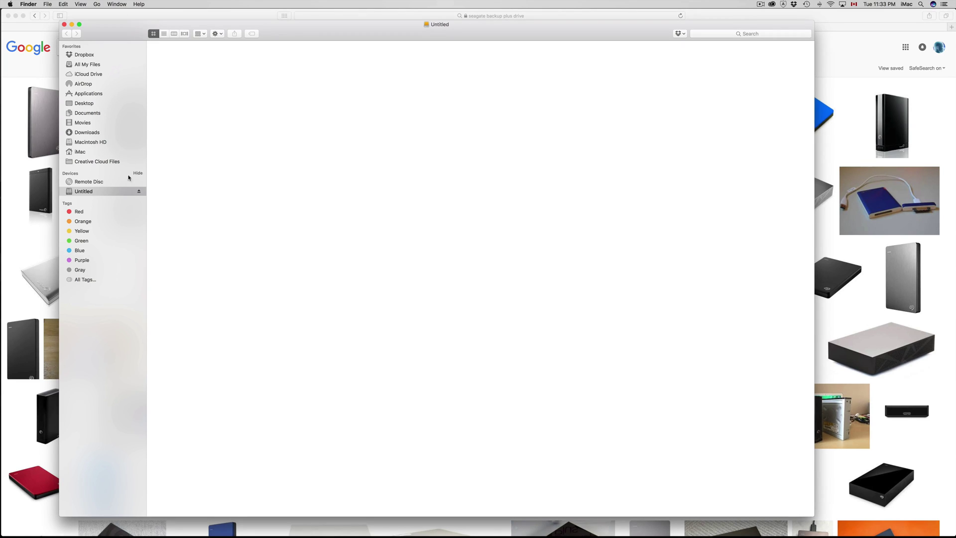
{"action": "left_click", "coordinate": [64, 24]}
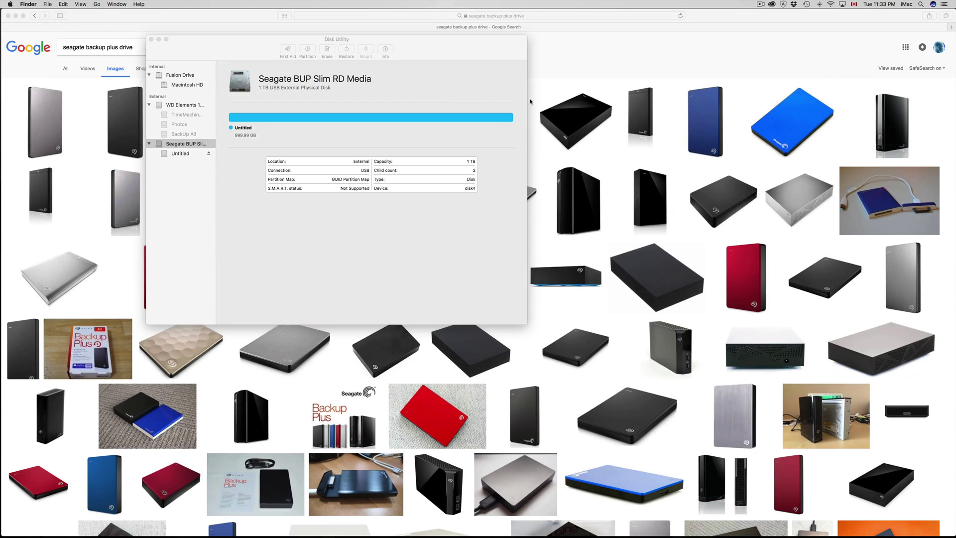
Try to erase the Seagate BUP Slim RD Media drive as Mac OS Extended (Journaled) with the GUID Partition Map scheme
{"action": "left_click_drag", "start_coordinate": [400, 50], "coordinate": [482, 82]}
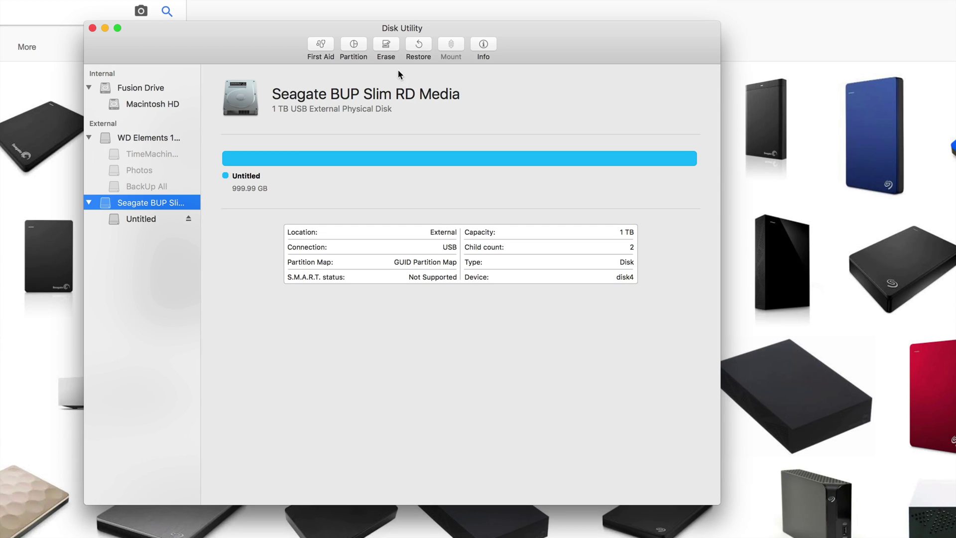
{"action": "left_click", "coordinate": [386, 46]}
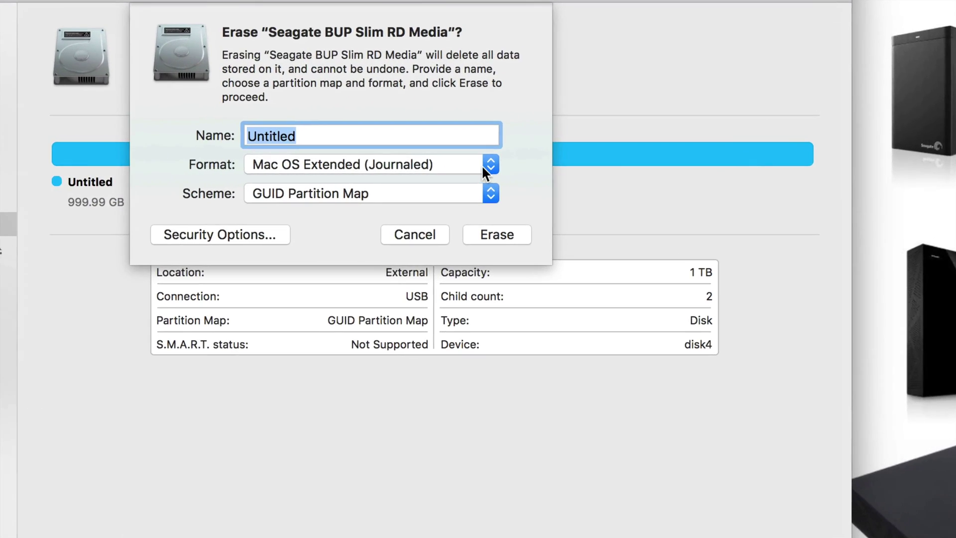
{"action": "left_click", "coordinate": [490, 164]}
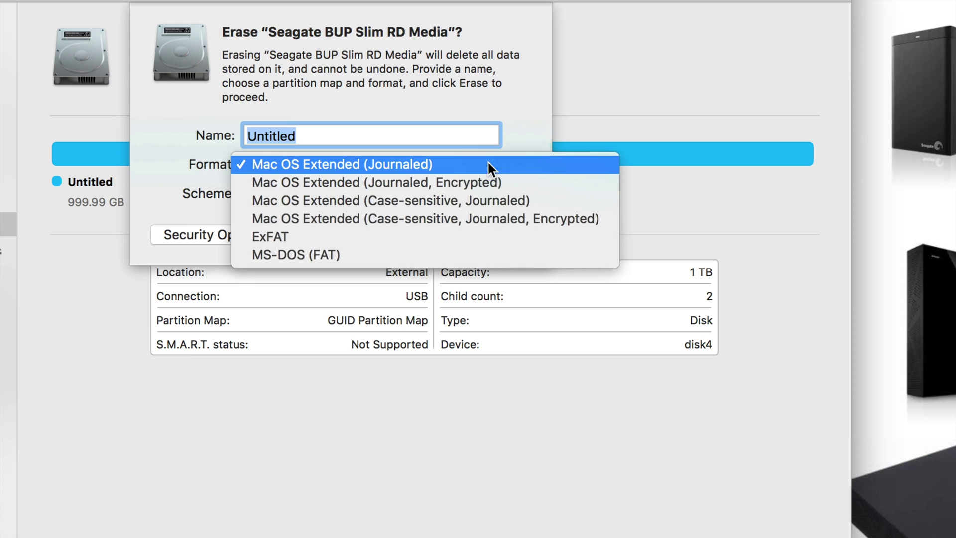
{"action": "left_click", "coordinate": [367, 165]}
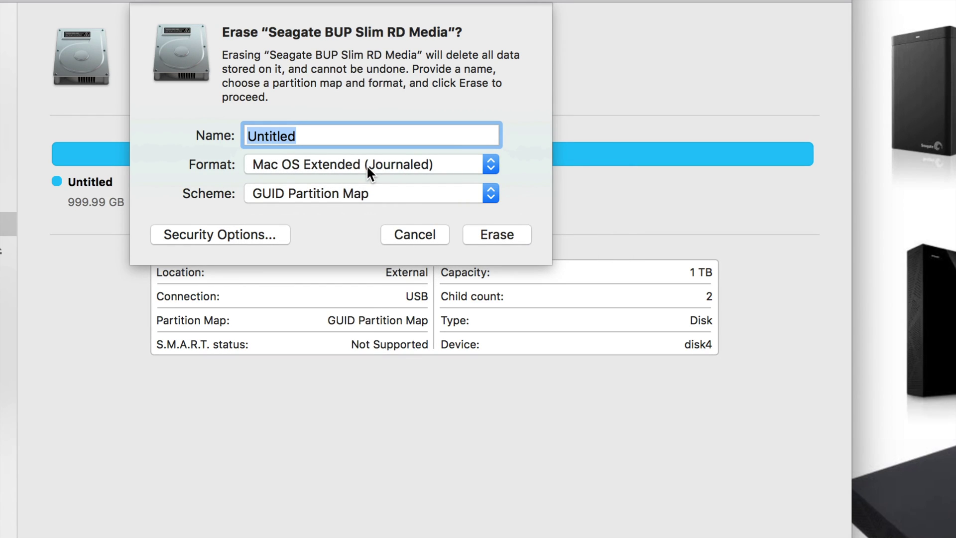
{"action": "left_click", "coordinate": [493, 235]}
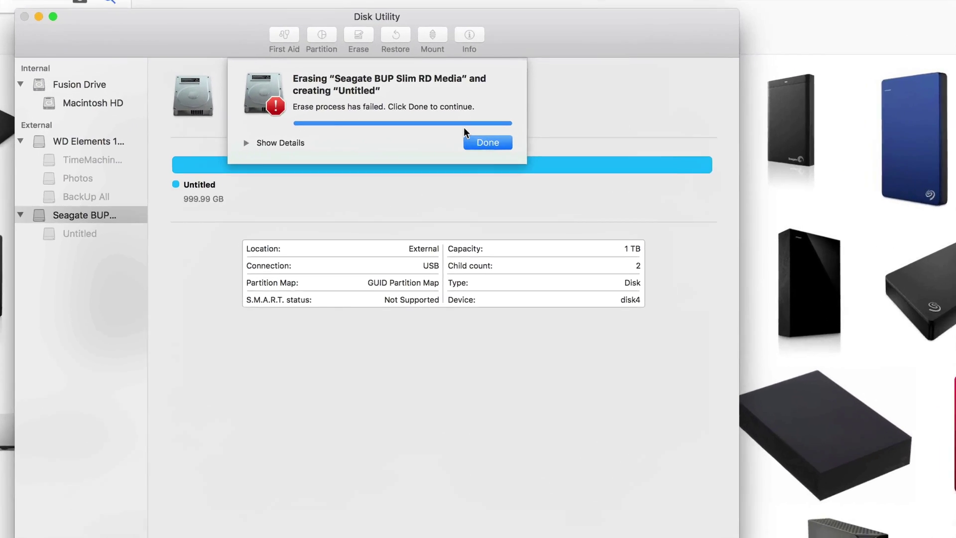
{"action": "left_click", "coordinate": [490, 144]}
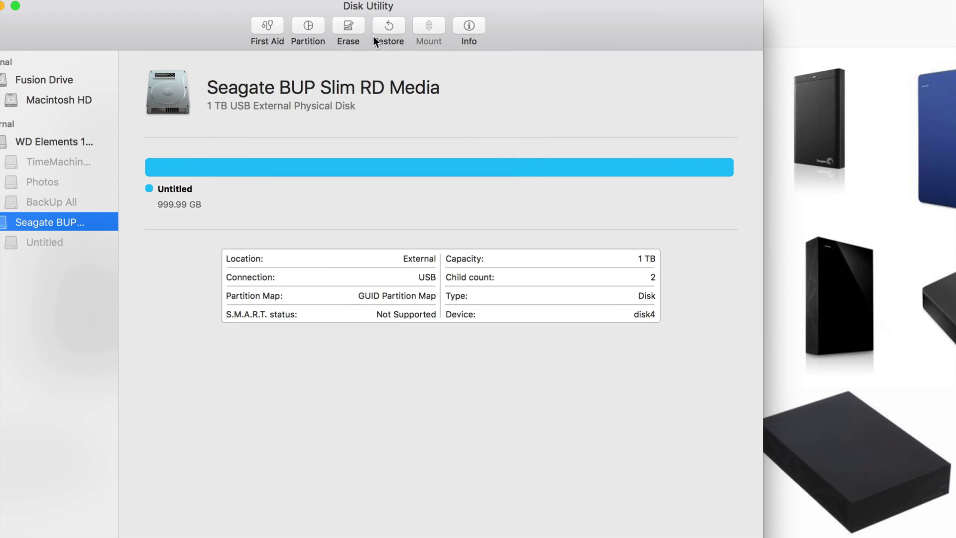
Erase the Seagate drive again as Untitled in Mac OS Extended (Journaled) with GUID Partition Map, showing the process details
{"action": "left_click", "coordinate": [348, 26]}
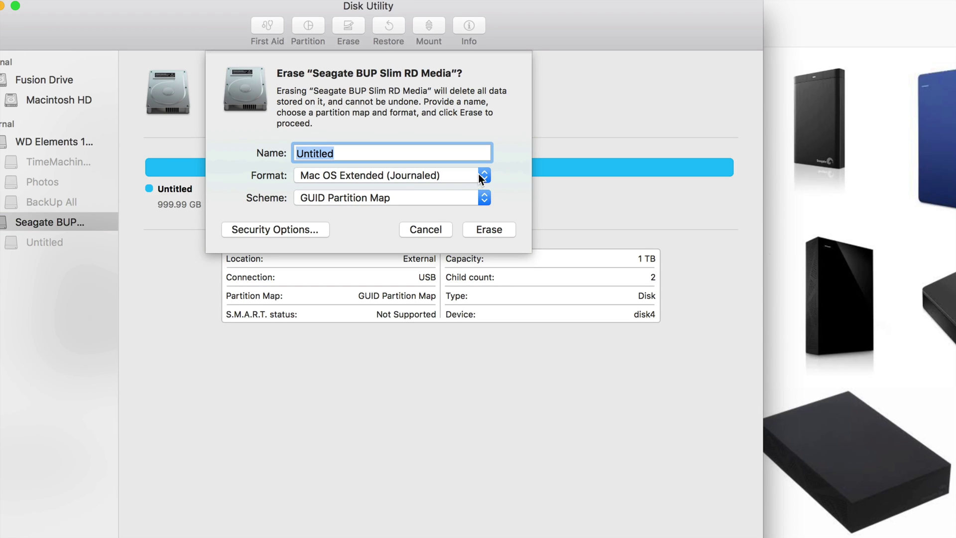
{"action": "left_click", "coordinate": [482, 225]}
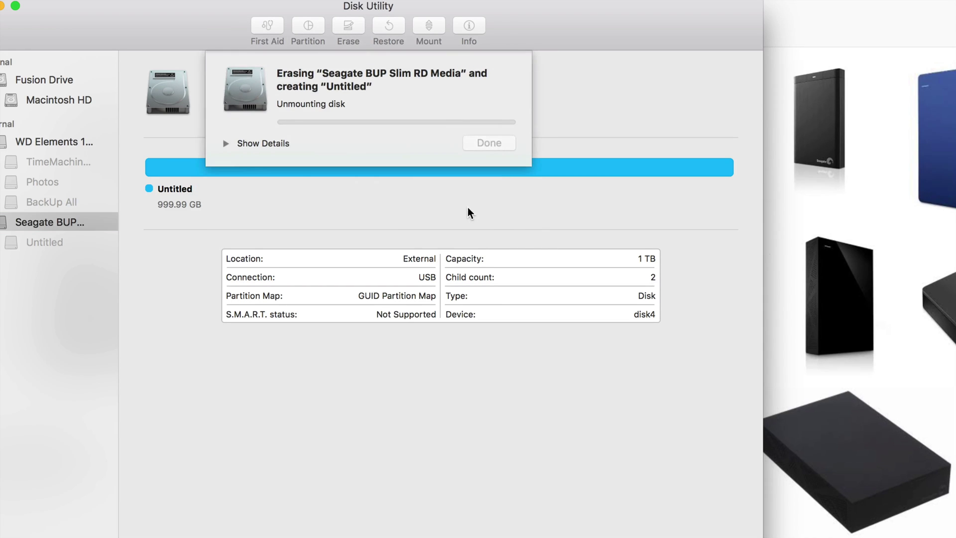
{"action": "left_click", "coordinate": [227, 154]}
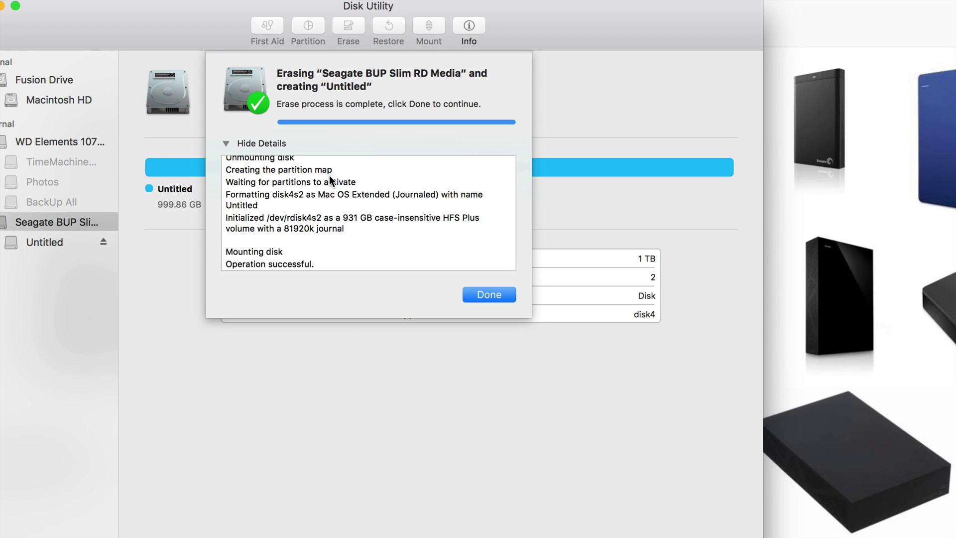
{"action": "left_click", "coordinate": [497, 299]}
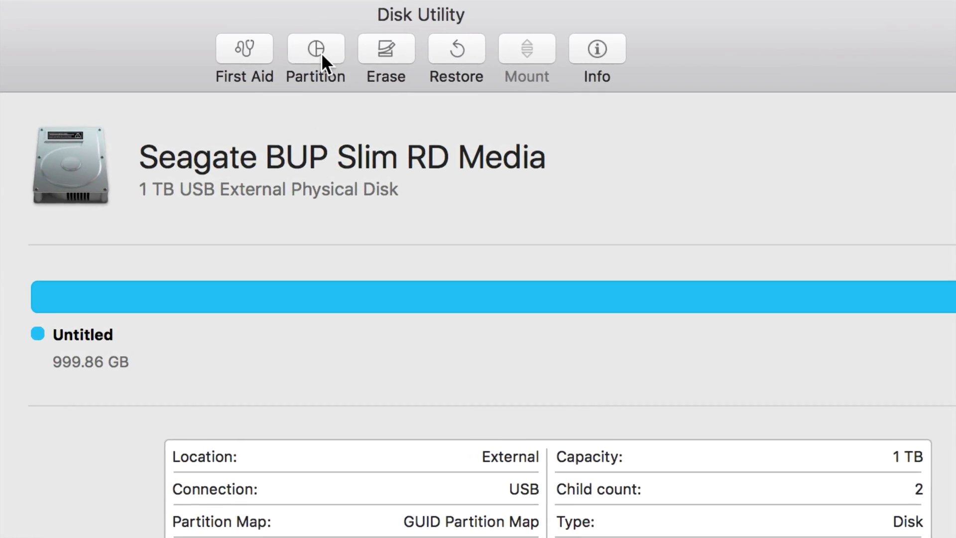
Start partitioning the Seagate drive and add two more partitions, splitting it into three equal parts
{"action": "left_click", "coordinate": [317, 50]}
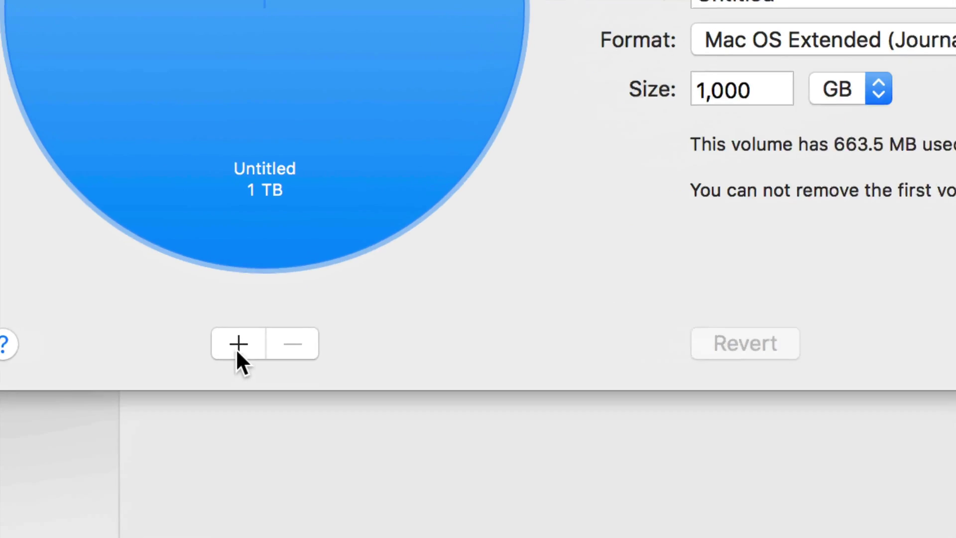
{"action": "left_click", "coordinate": [239, 357]}
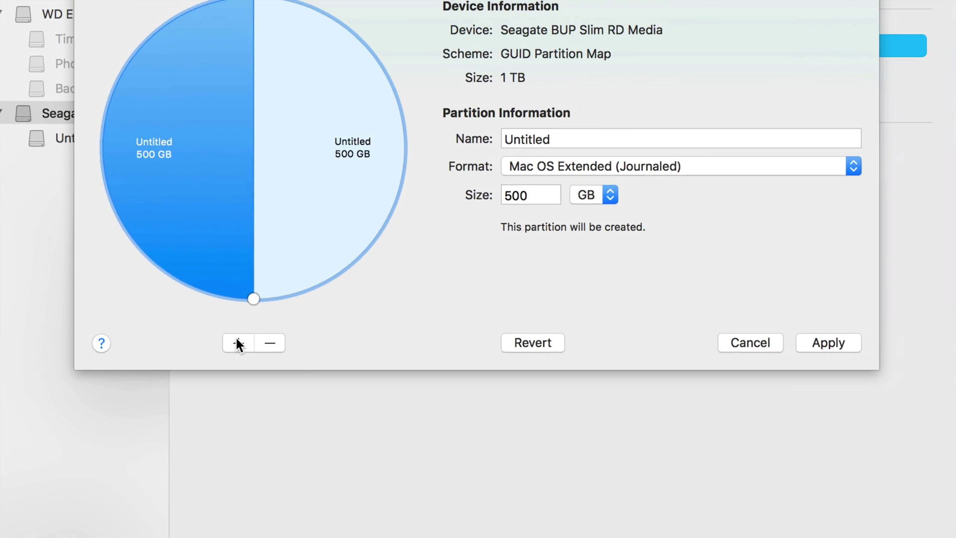
{"action": "left_click", "coordinate": [239, 344]}
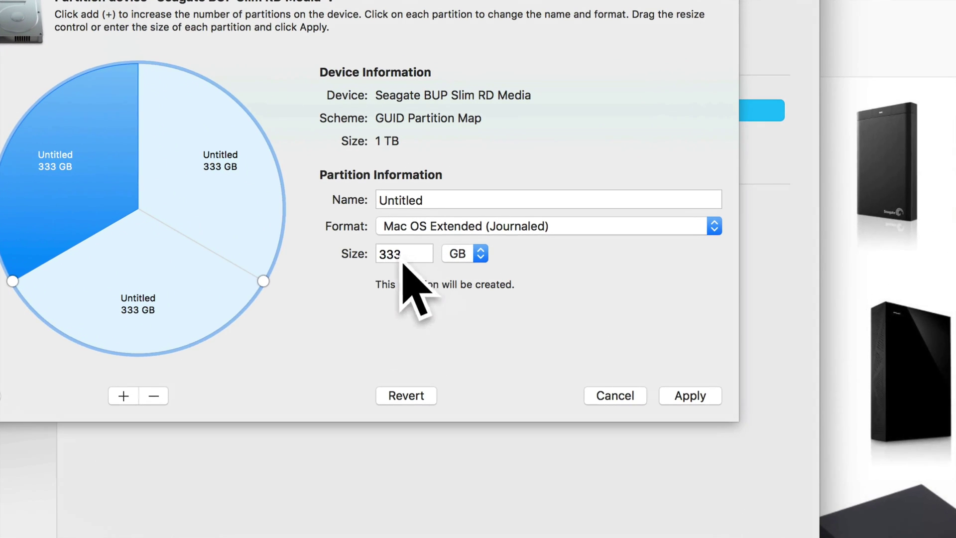
Examine the size and partition information of each of the three equal partitions
{"action": "left_click_drag", "start_coordinate": [441, 256], "coordinate": [426, 256]}
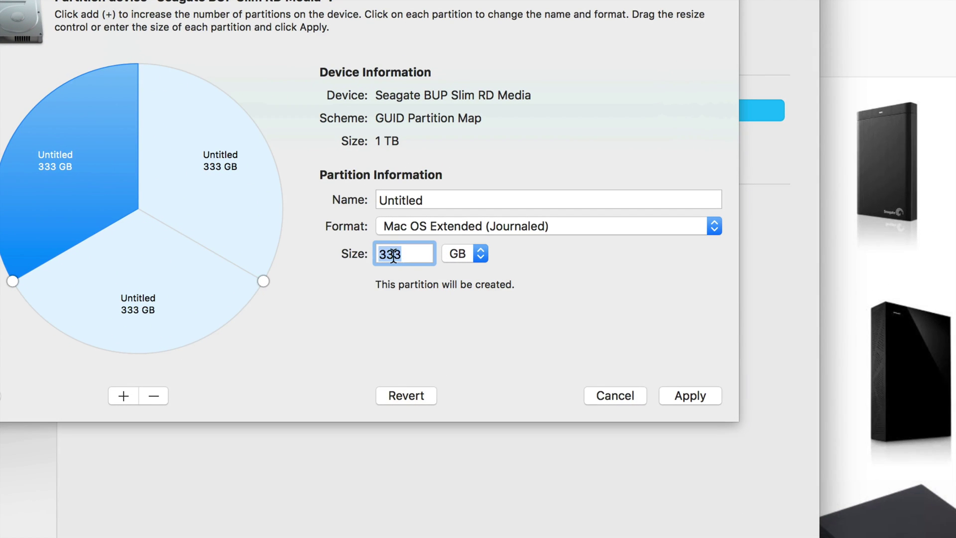
{"action": "left_click", "coordinate": [199, 157]}
{"action": "left_click", "coordinate": [27, 155]}
{"action": "left_click", "coordinate": [128, 289]}
{"action": "left_click", "coordinate": [206, 174]}
{"action": "left_click", "coordinate": [88, 163]}
{"action": "left_click", "coordinate": [149, 283]}
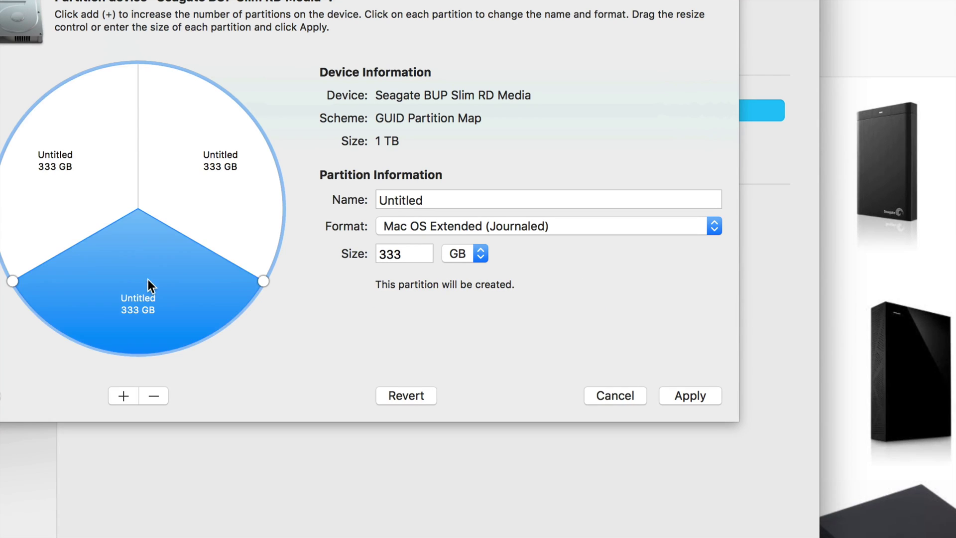
Enlarge the drive's first partition to about 501 GB and name it TimeMachine
{"action": "left_click", "coordinate": [212, 200]}
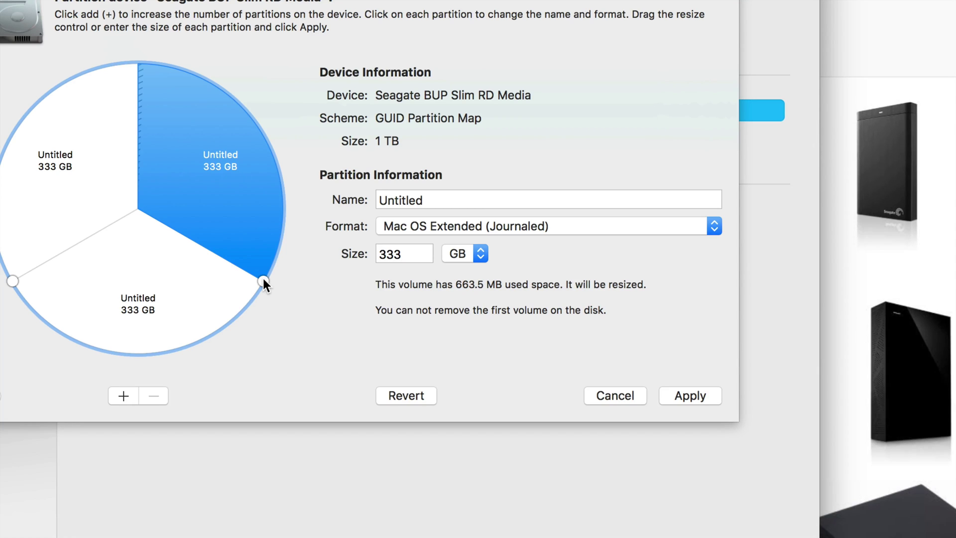
{"action": "left_click_drag", "start_coordinate": [262, 280], "coordinate": [136, 338]}
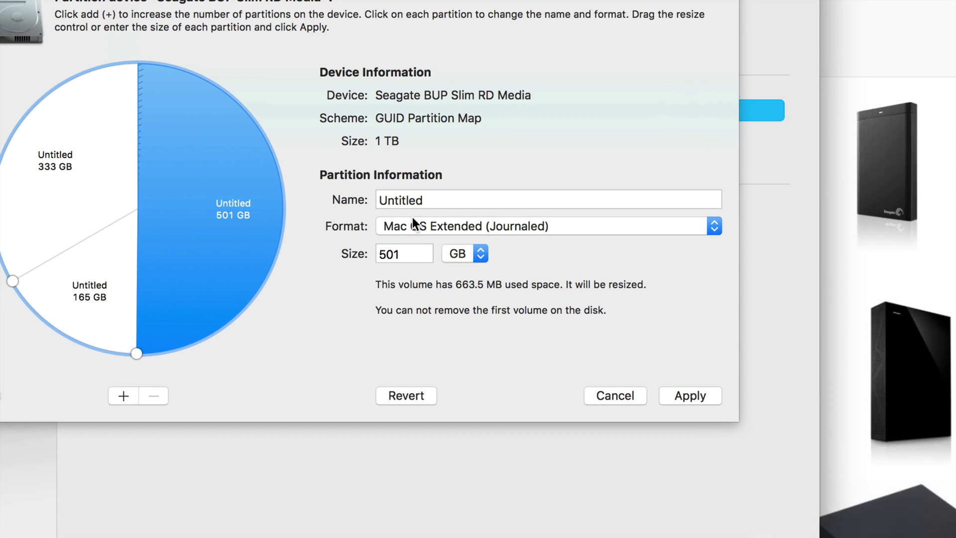
{"action": "left_click", "coordinate": [432, 198]}
{"action": "type", "text": "TimeMachine"}
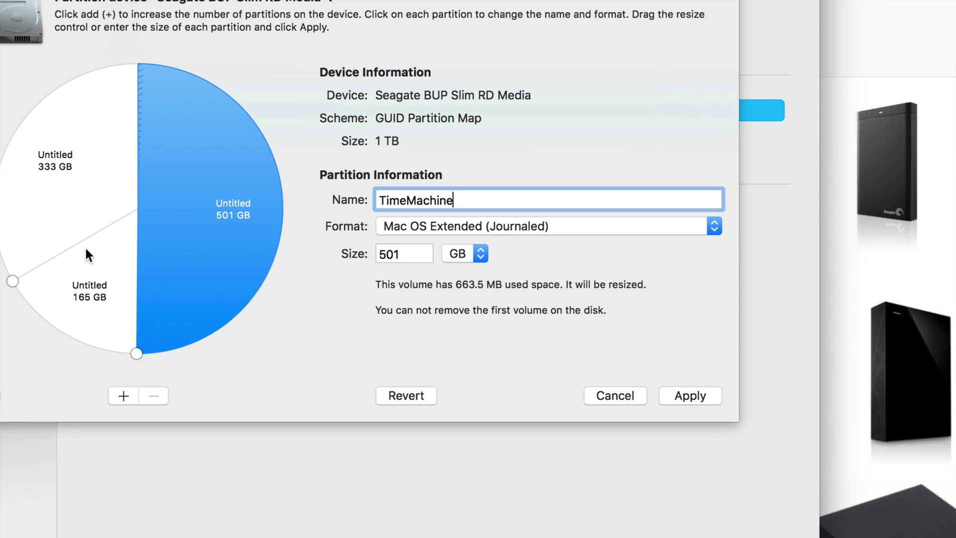
Shrink the last partition to about 106 GB, name it PC and set its format to ExFAT
{"action": "left_click", "coordinate": [83, 195]}
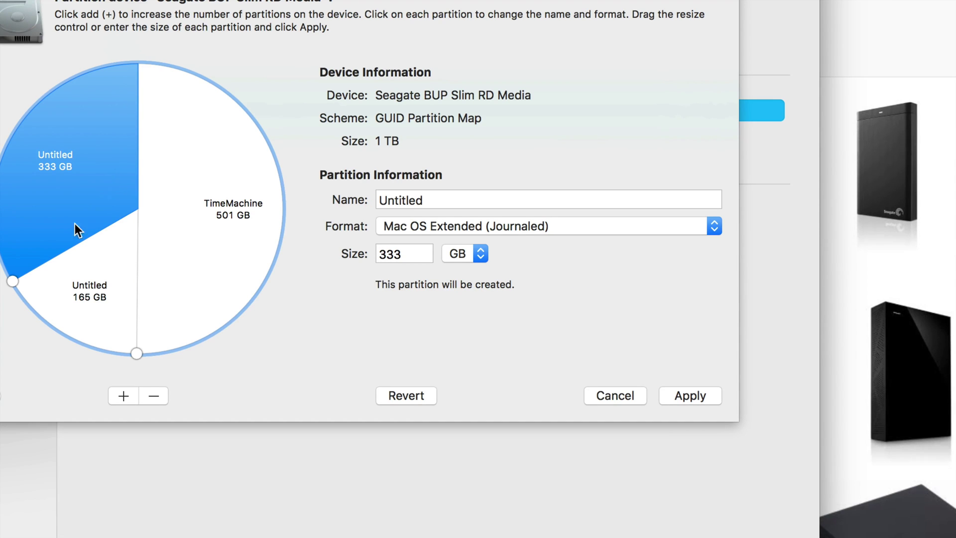
{"action": "left_click_drag", "start_coordinate": [15, 281], "coordinate": [34, 76]}
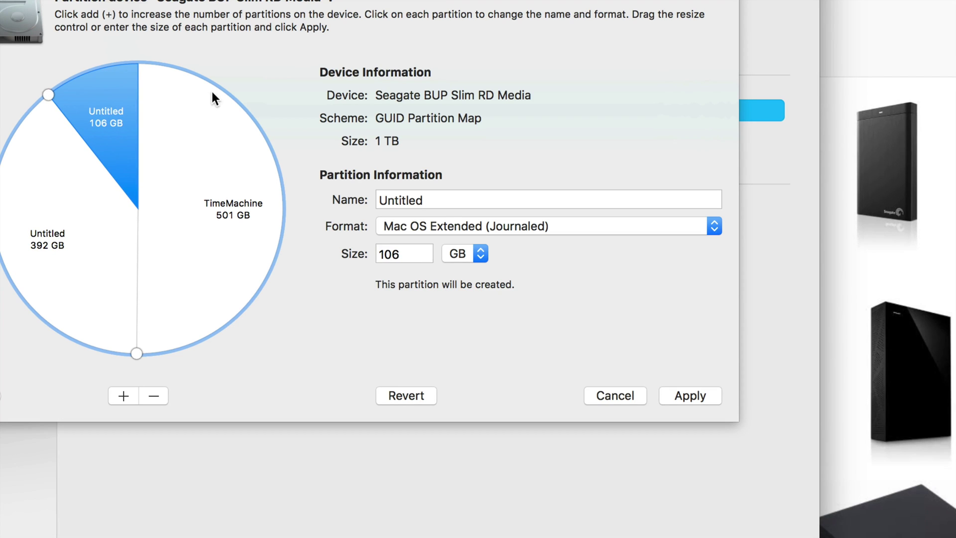
{"action": "double_click", "coordinate": [429, 199]}
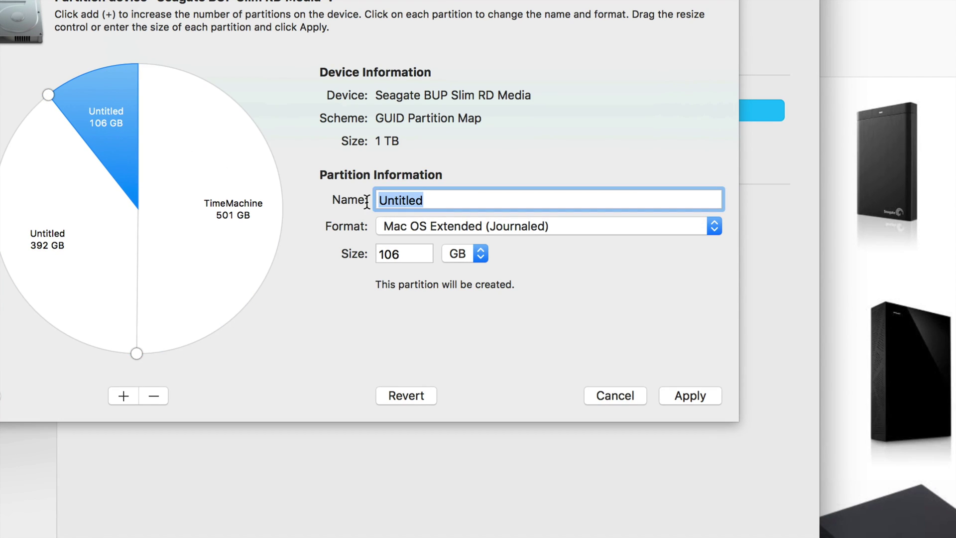
{"action": "type", "text": "PC"}
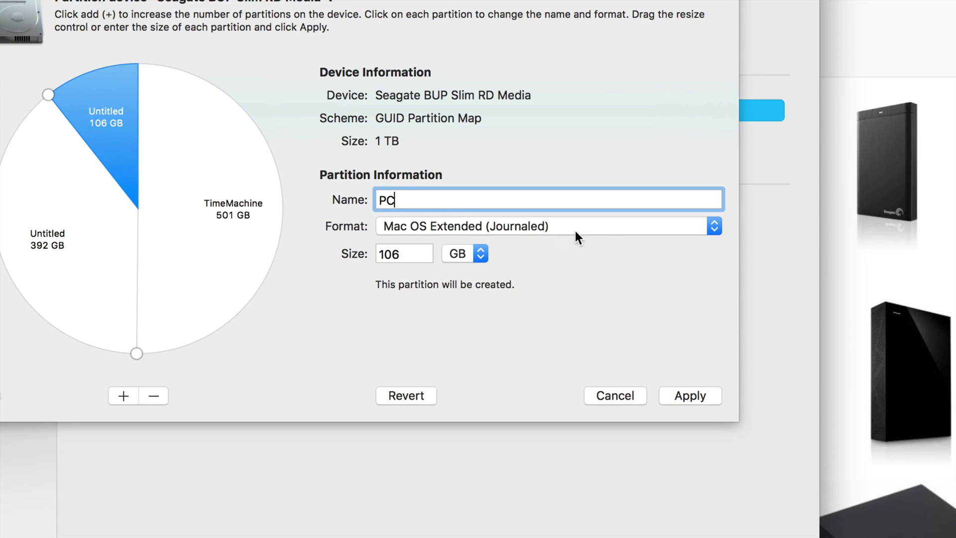
{"action": "left_click", "coordinate": [712, 226]}
{"action": "left_click", "coordinate": [417, 293]}
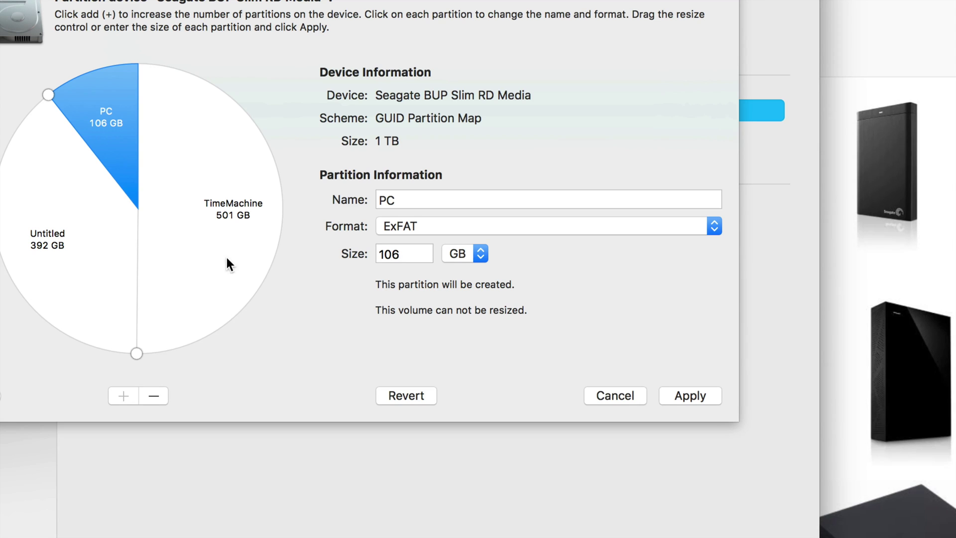
Name the remaining untitled partition Backup Mac and keep Mac OS Extended (Journaled) as its format
{"action": "left_click", "coordinate": [100, 235]}
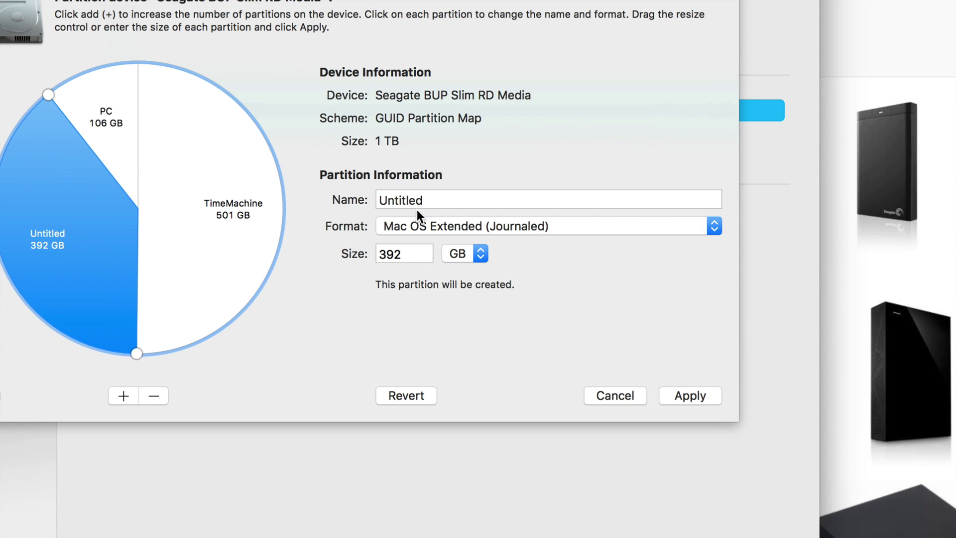
{"action": "left_click", "coordinate": [435, 201]}
{"action": "type", "text": "Ba"}
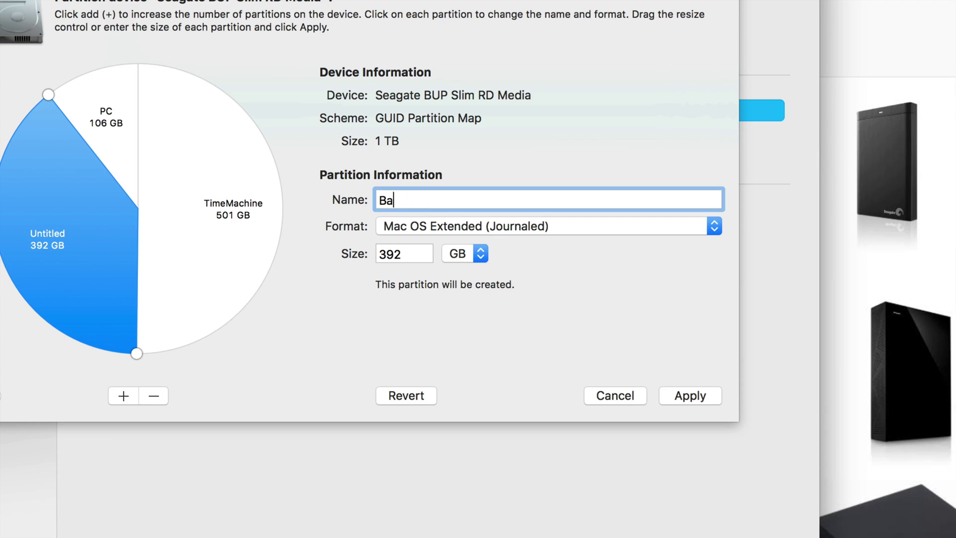
{"action": "type", "text": "ckup Mac"}
{"action": "left_click", "coordinate": [560, 220]}
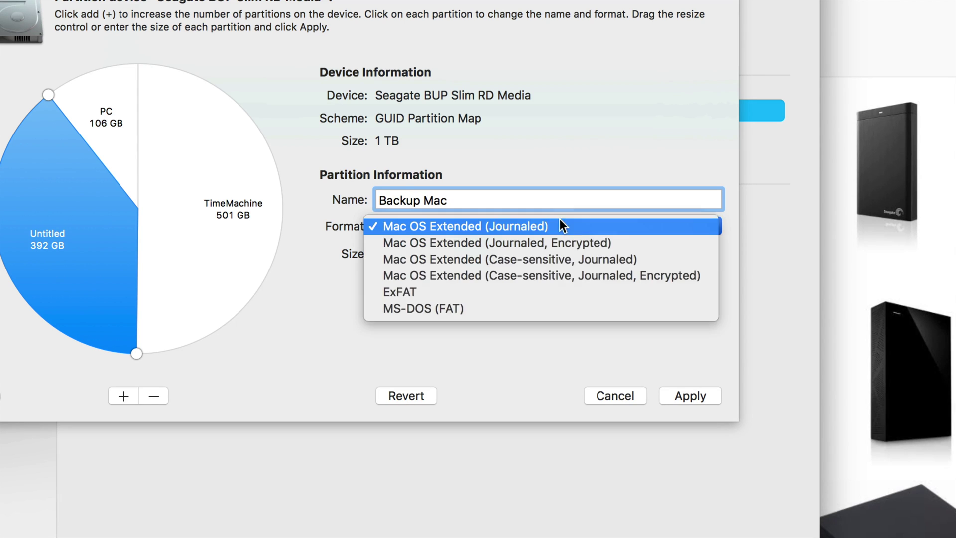
{"action": "left_click", "coordinate": [478, 226]}
{"action": "left_click", "coordinate": [476, 226]}
{"action": "left_click", "coordinate": [474, 225]}
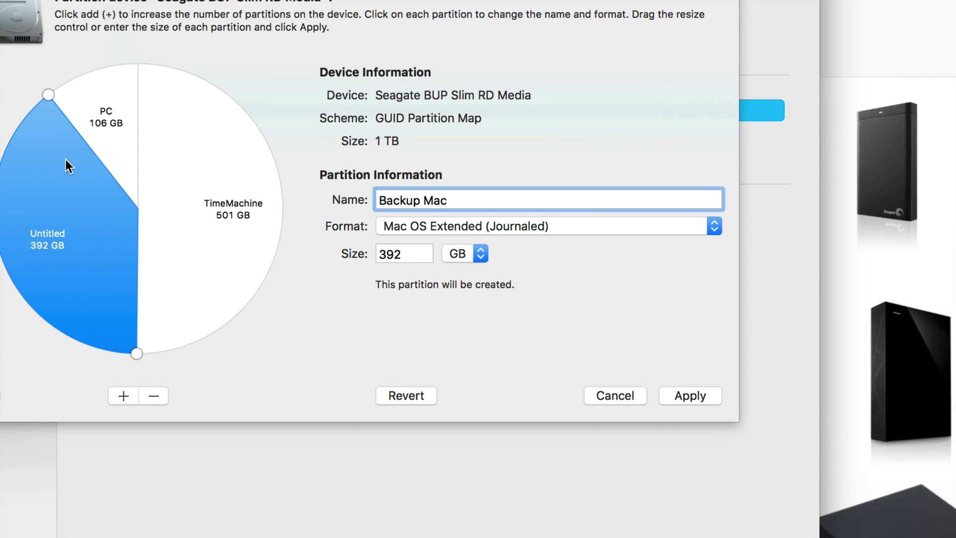
Review the three partitions, apply the new layout to the Seagate drive with the process details shown, and dismiss the report
{"action": "left_click", "coordinate": [122, 145]}
{"action": "left_click", "coordinate": [199, 172]}
{"action": "left_click", "coordinate": [86, 248]}
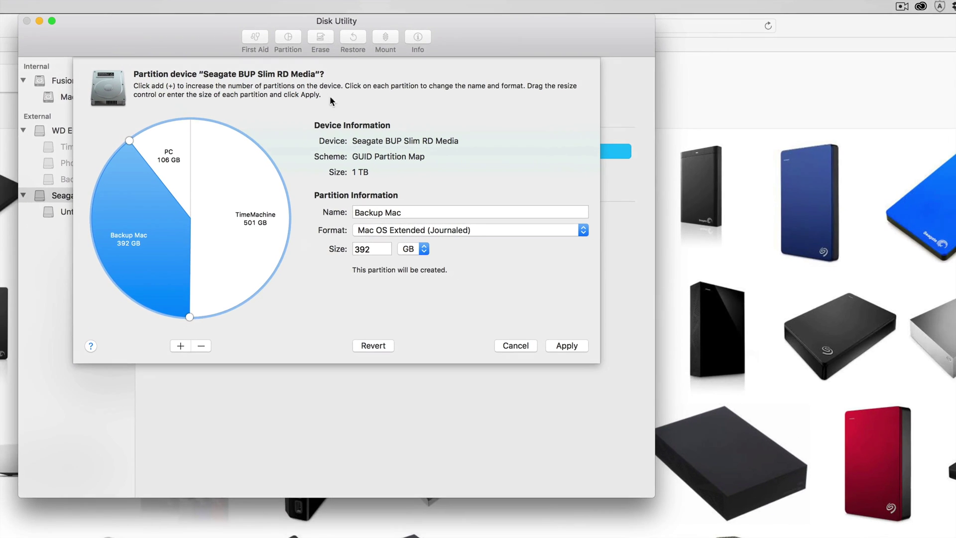
{"action": "left_click_drag", "start_coordinate": [217, 25], "coordinate": [262, 25]}
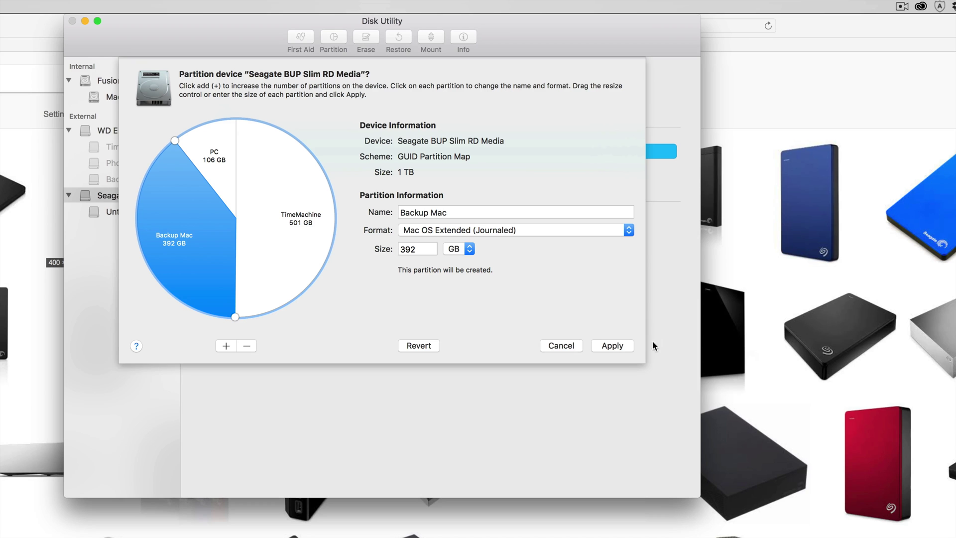
{"action": "left_click", "coordinate": [612, 346]}
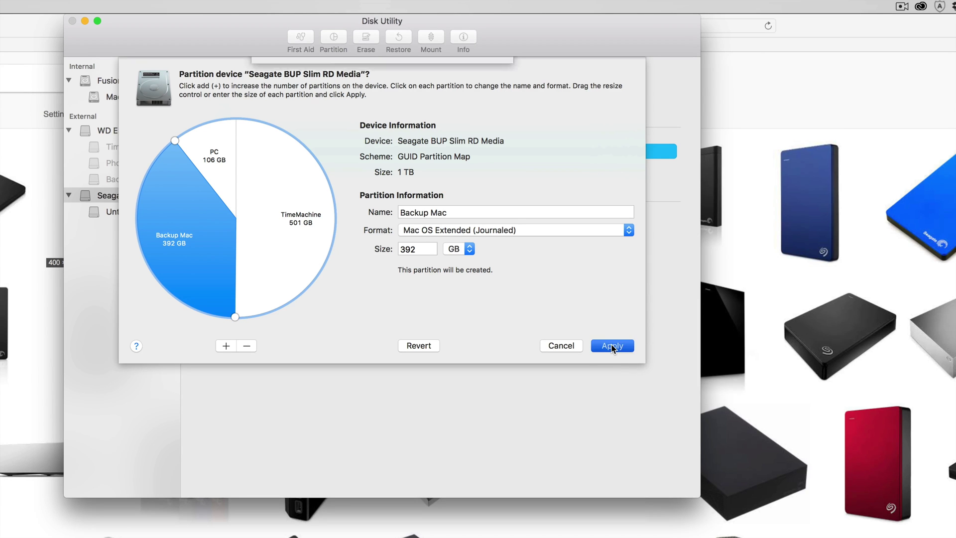
{"action": "left_click", "coordinate": [473, 254]}
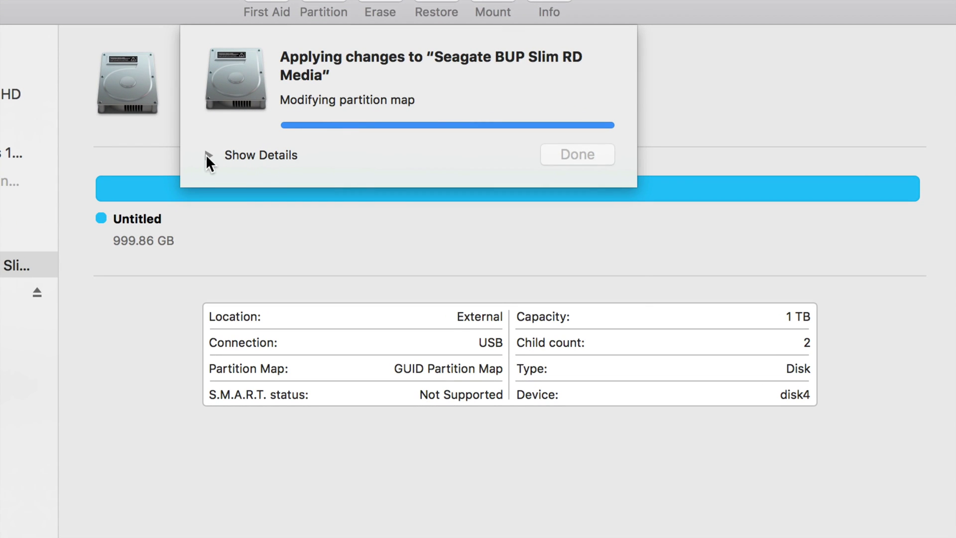
{"action": "left_click", "coordinate": [208, 155]}
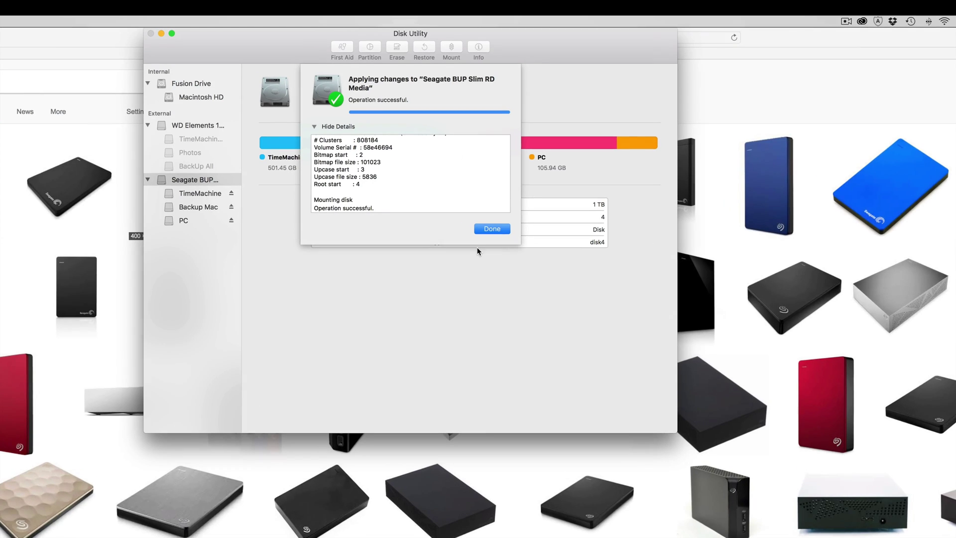
{"action": "left_click", "coordinate": [488, 231]}
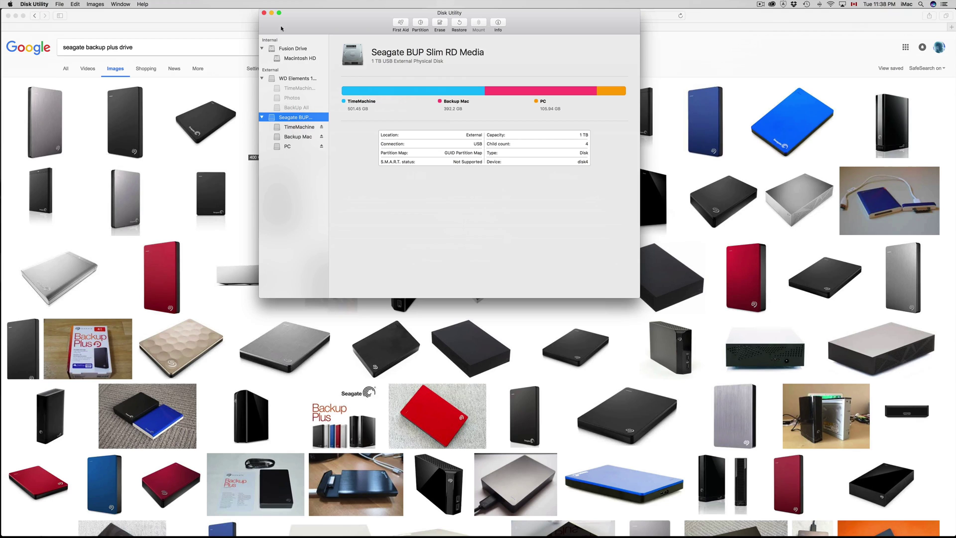
Close the Disk Utility window and reveal the desktop with the new partition volumes
{"action": "left_click", "coordinate": [264, 13]}
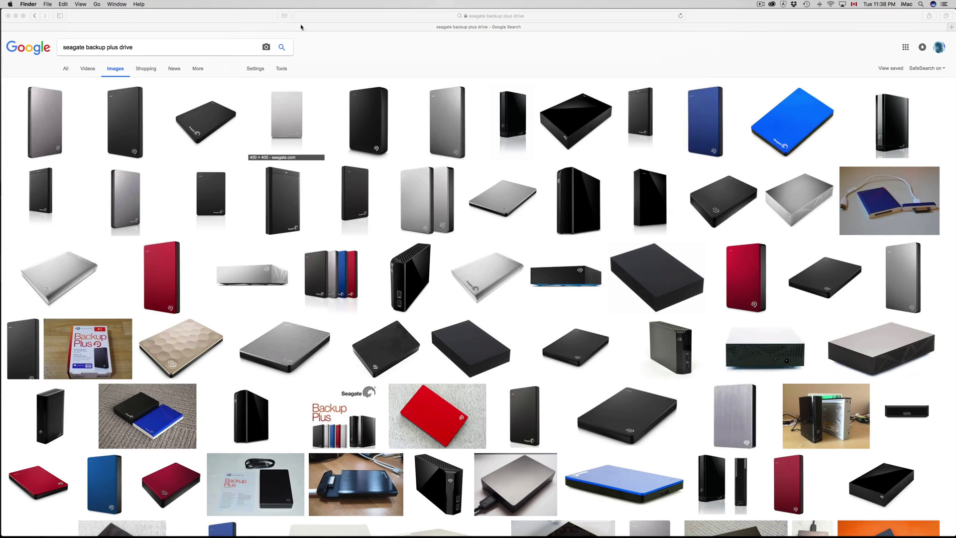
{"action": "key", "text": "F11"}
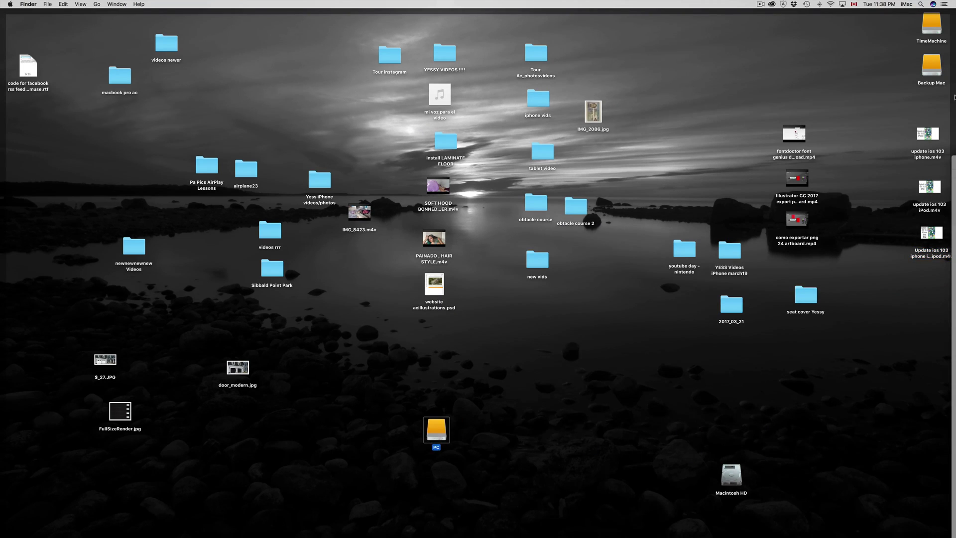
Move the TimeMachine and Backup Mac volumes beside the PC volume on the desktop and select each of the three in turn
{"action": "left_click_drag", "start_coordinate": [906, 29], "coordinate": [462, 463]}
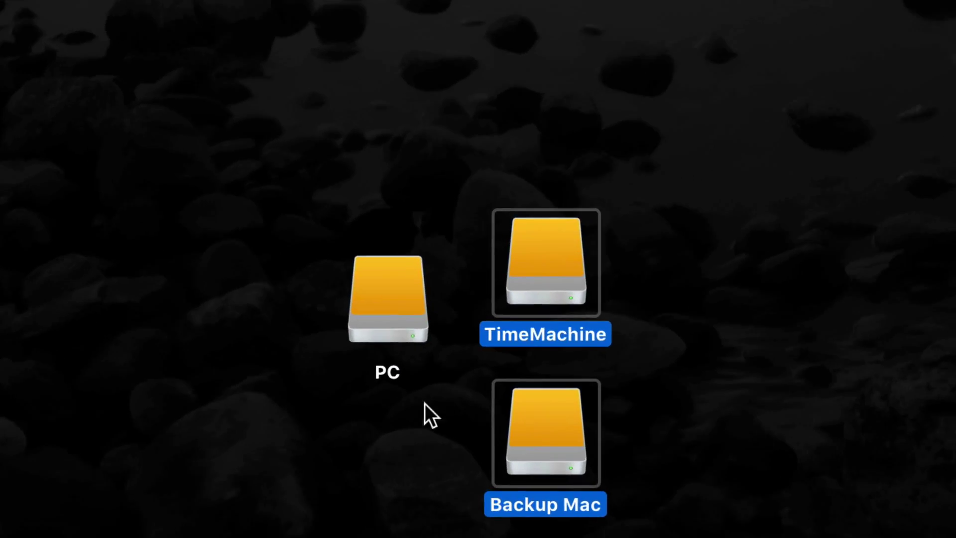
{"action": "left_click", "coordinate": [655, 428]}
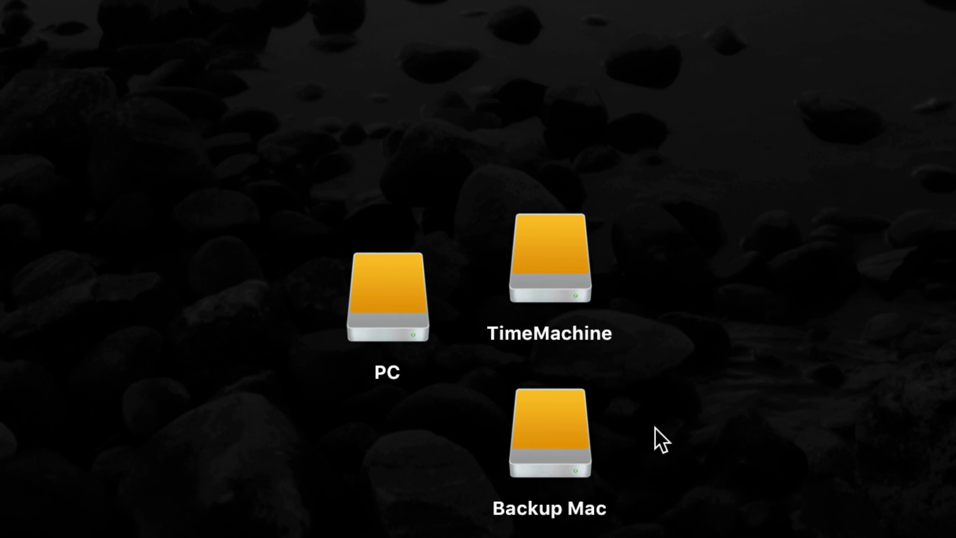
{"action": "left_click", "coordinate": [558, 281]}
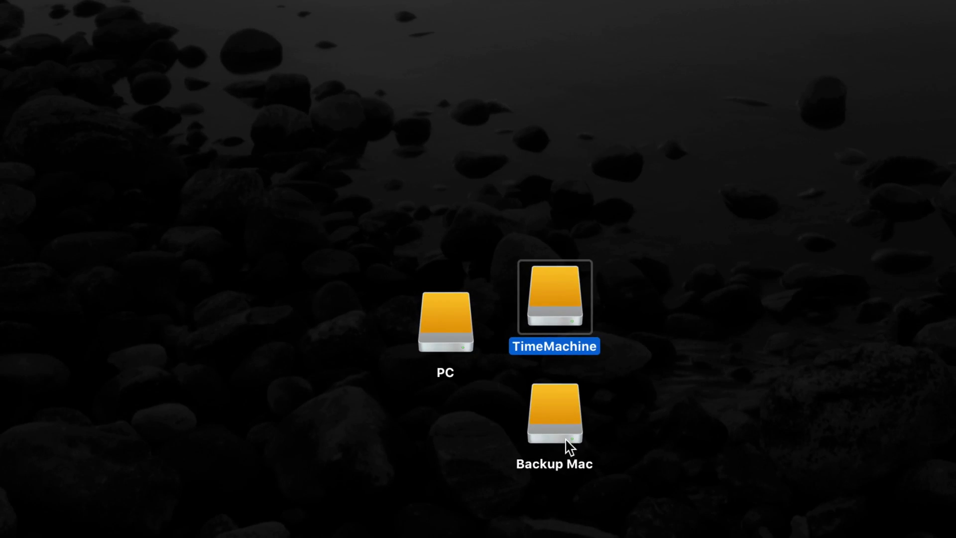
{"action": "left_click", "coordinate": [568, 445]}
{"action": "left_click", "coordinate": [450, 333]}
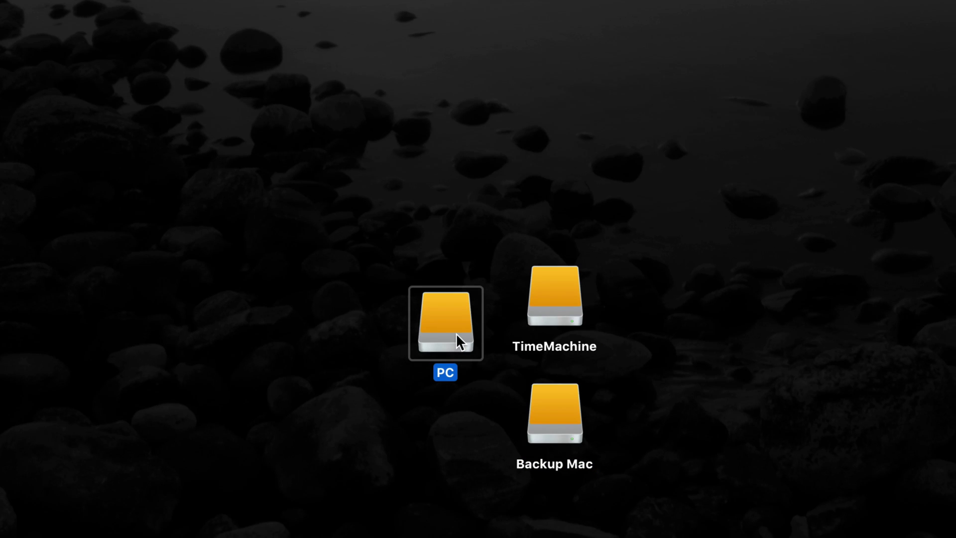
Open the PC volume and copy the desktop videos SOFT HOOD BONNED DRYER.m4v and IMG_8423.m4v into it
{"action": "double_click", "coordinate": [455, 332]}
{"action": "left_click_drag", "start_coordinate": [414, 104], "coordinate": [376, 250]}
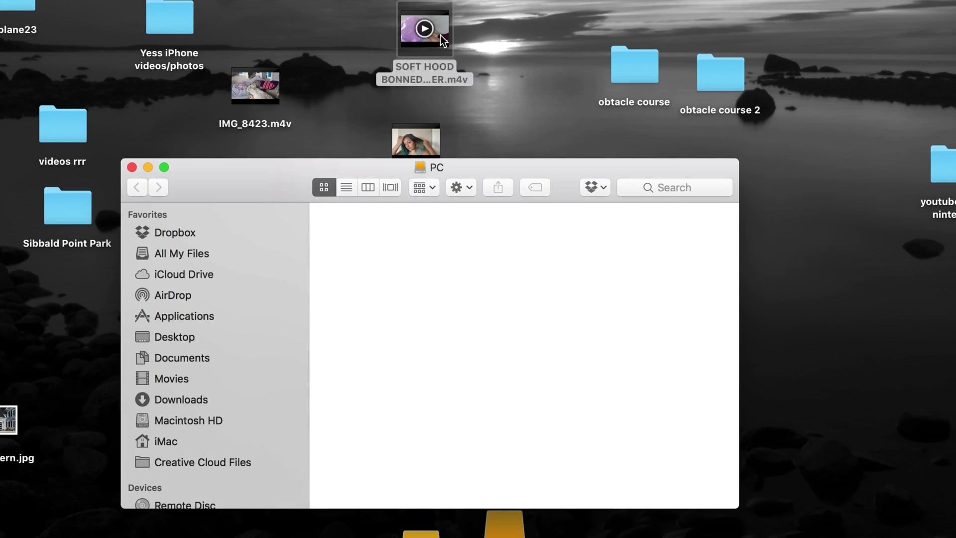
{"action": "left_click", "coordinate": [440, 35]}
{"action": "right_click", "coordinate": [440, 35]}
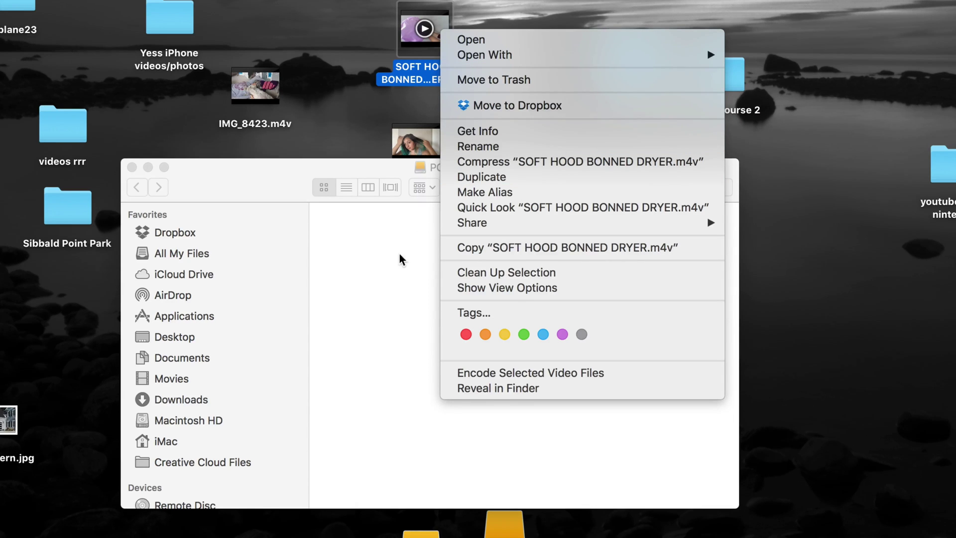
{"action": "left_click", "coordinate": [505, 249]}
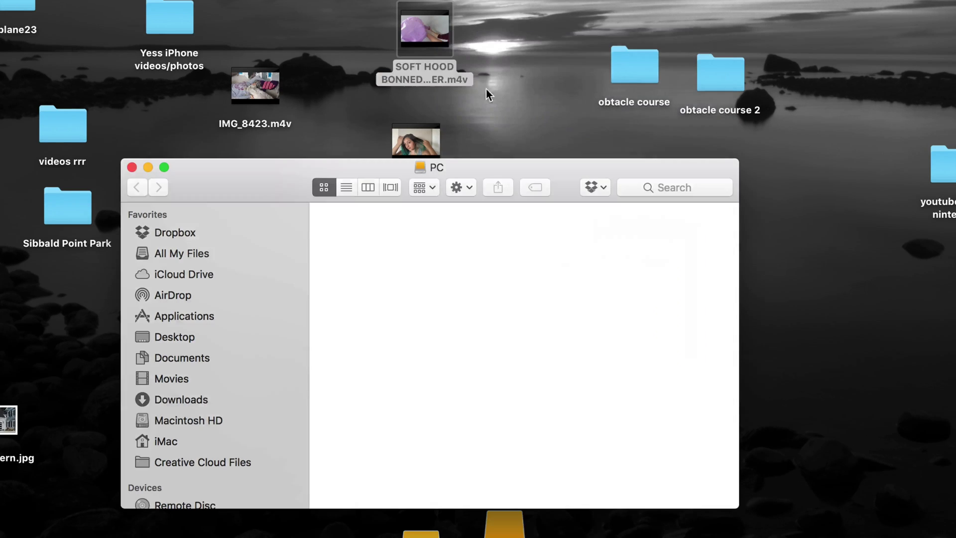
{"action": "left_click", "coordinate": [372, 318]}
{"action": "key", "text": "super+v"}
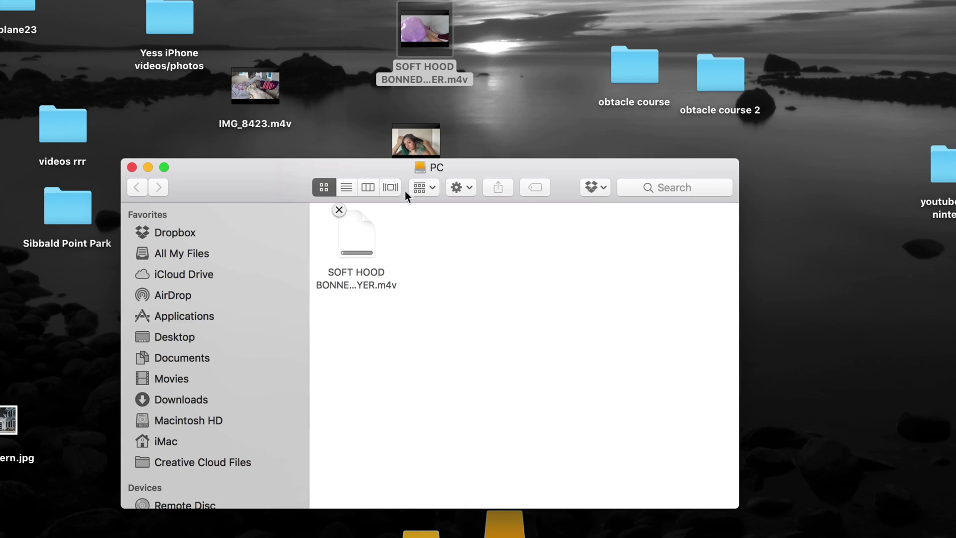
{"action": "left_click_drag", "start_coordinate": [278, 99], "coordinate": [485, 257]}
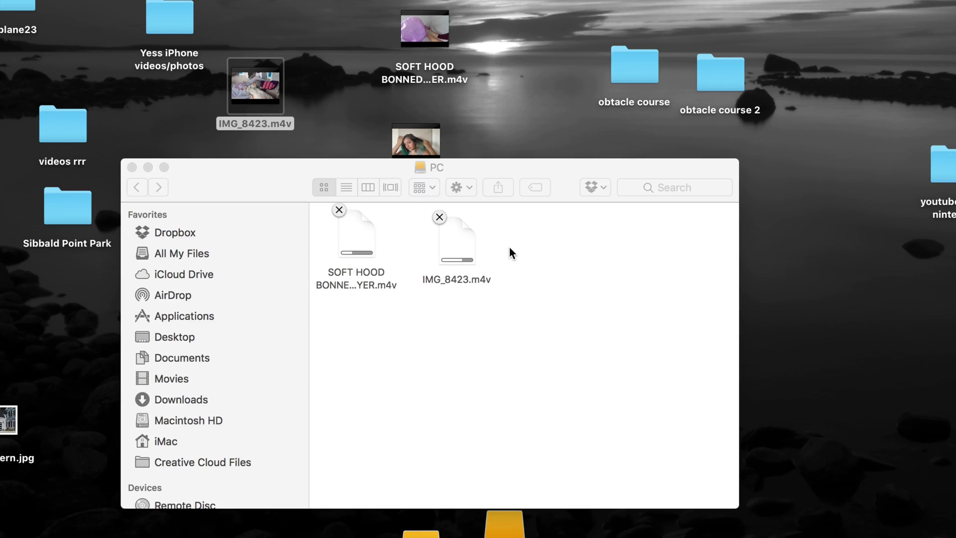
{"action": "left_click", "coordinate": [509, 247]}
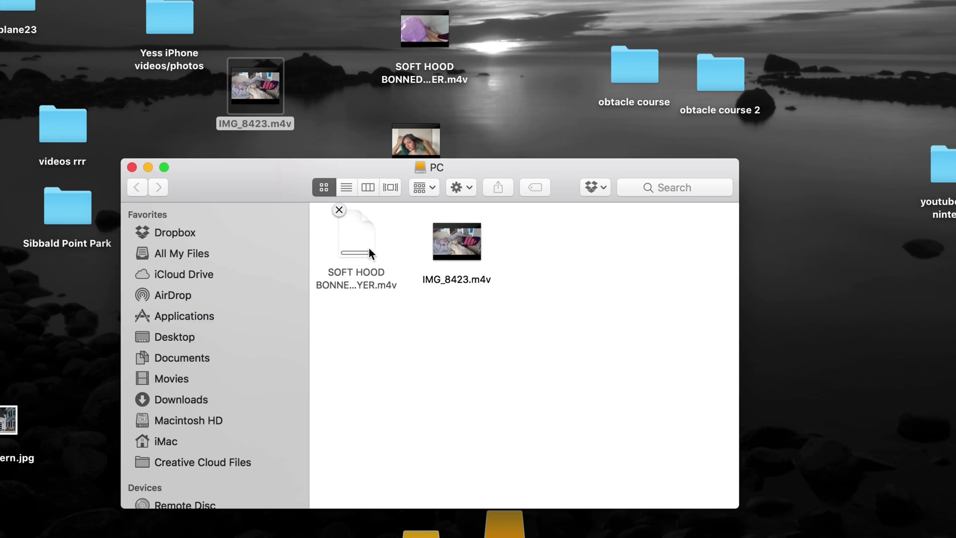
Delete both copied videos from the PC volume and enlarge its window to cover most of the desktop
{"action": "left_click_drag", "start_coordinate": [525, 233], "coordinate": [339, 259]}
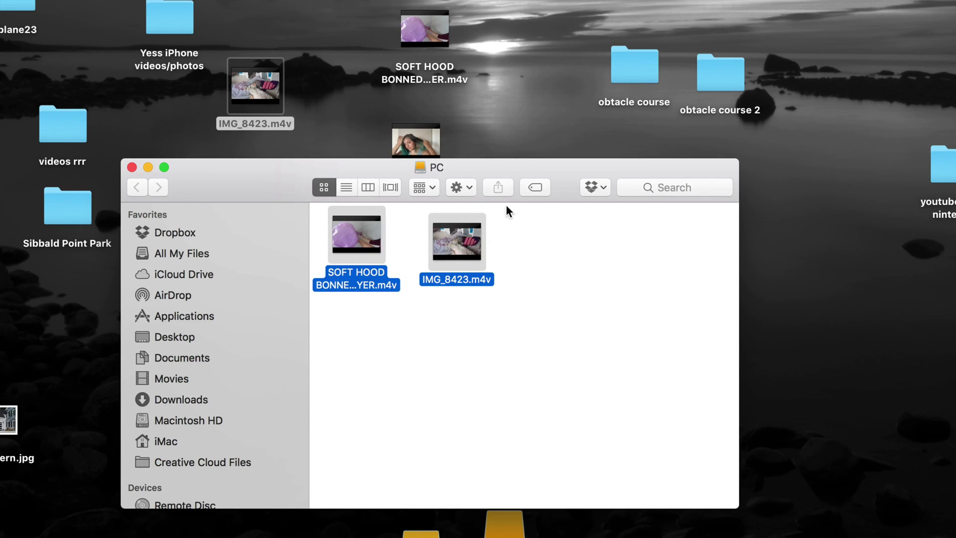
{"action": "key", "text": "super+BackSpace"}
{"action": "left_click_drag", "start_coordinate": [534, 178], "coordinate": [529, 139]}
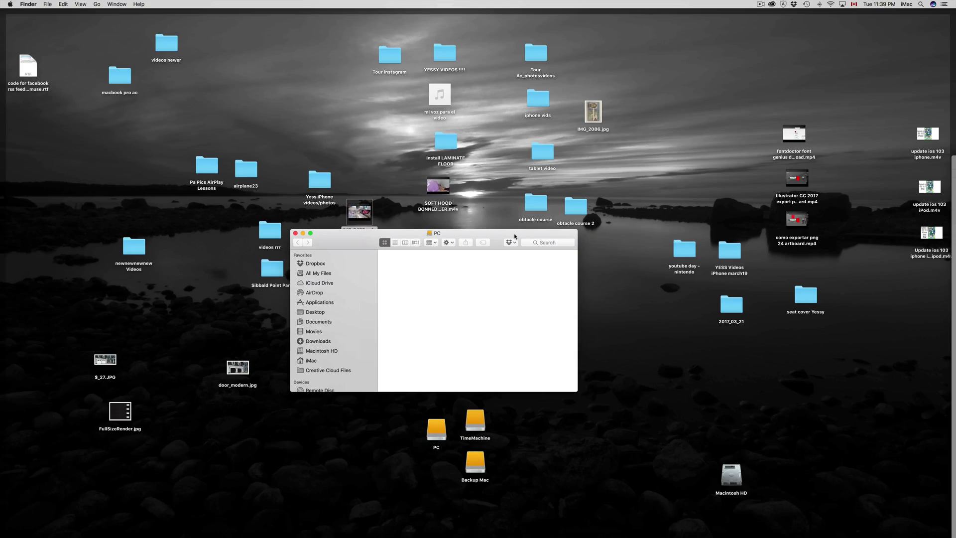
{"action": "left_click_drag", "start_coordinate": [515, 236], "coordinate": [284, 26]}
{"action": "left_click_drag", "start_coordinate": [346, 177], "coordinate": [843, 487]}
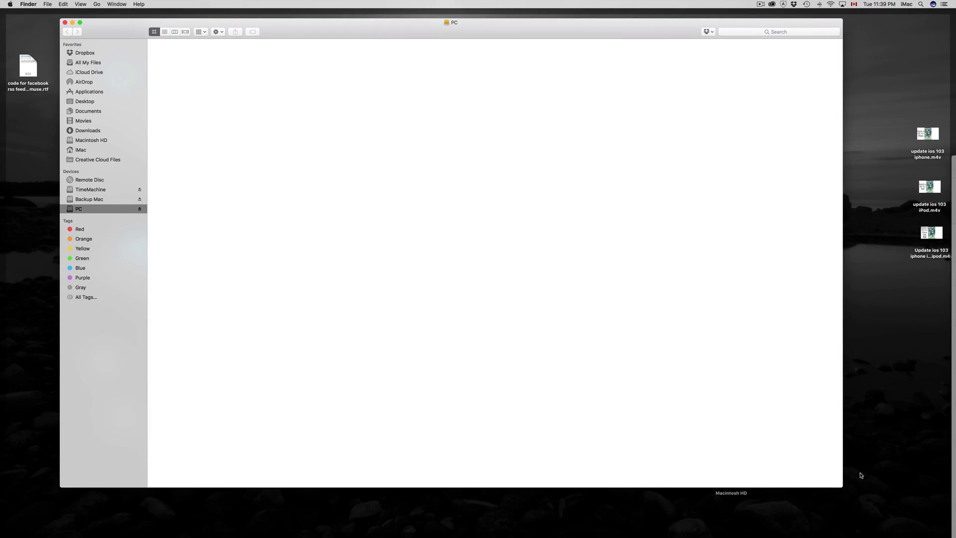
Empty the Trash and close the PC volume's window
{"action": "mouse_move", "coordinate": [922, 530]}
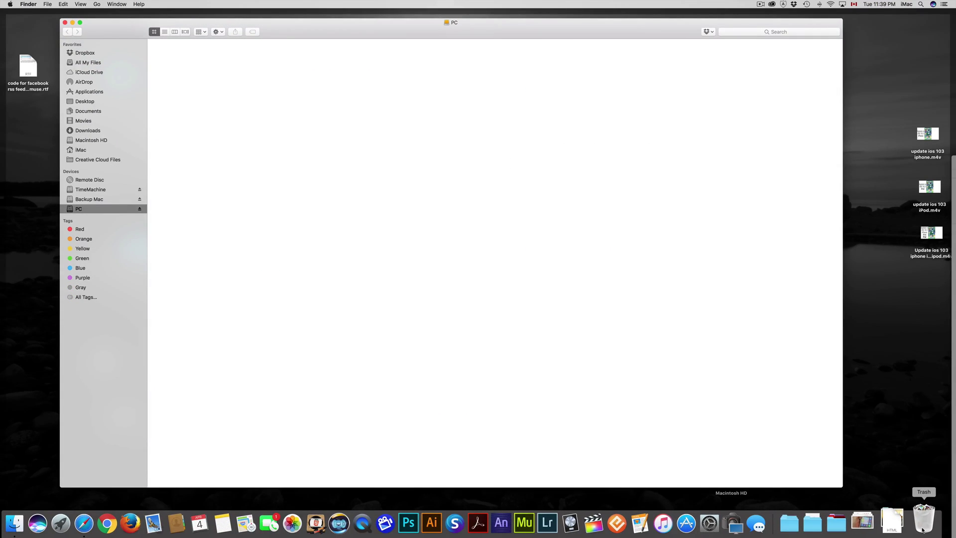
{"action": "key", "text": "F11"}
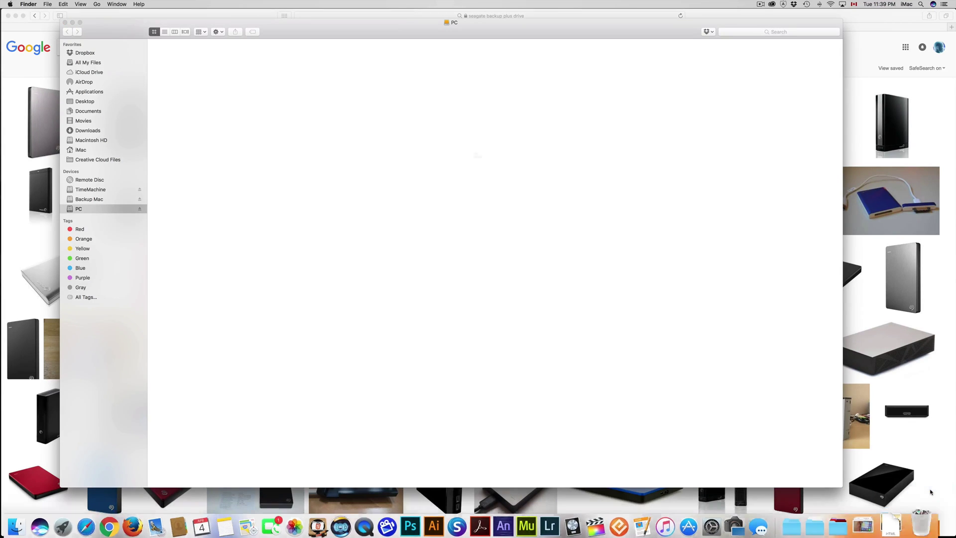
{"action": "key", "text": "shift+super+BackSpace"}
{"action": "left_click", "coordinate": [531, 175]}
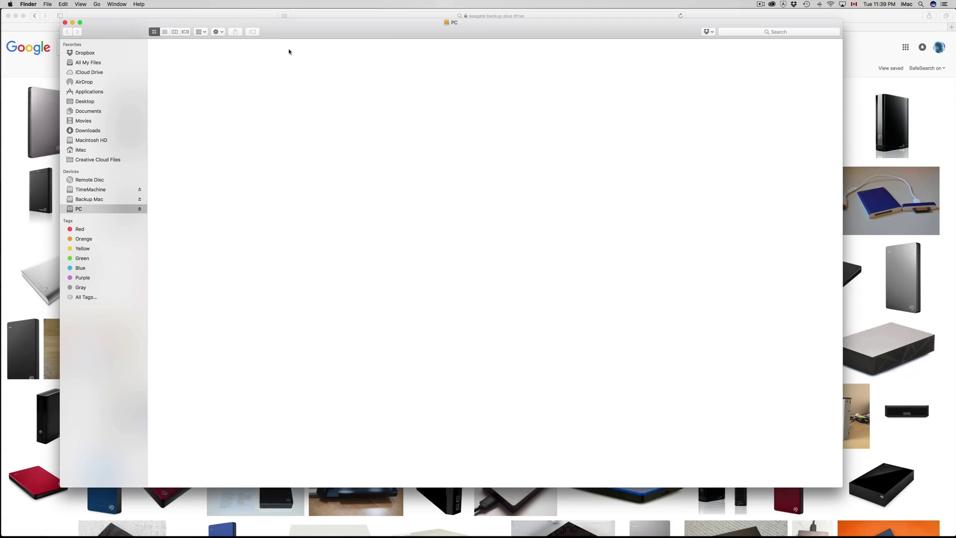
{"action": "left_click", "coordinate": [65, 23]}
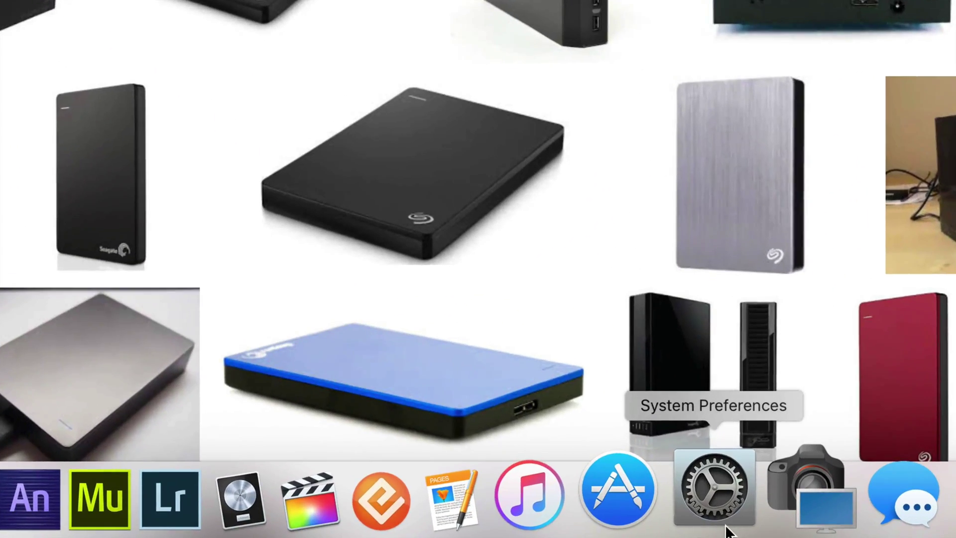
Switch to System Preferences, open the Time Machine settings and bring up the list for adding or removing a backup disk
{"action": "left_click", "coordinate": [725, 529]}
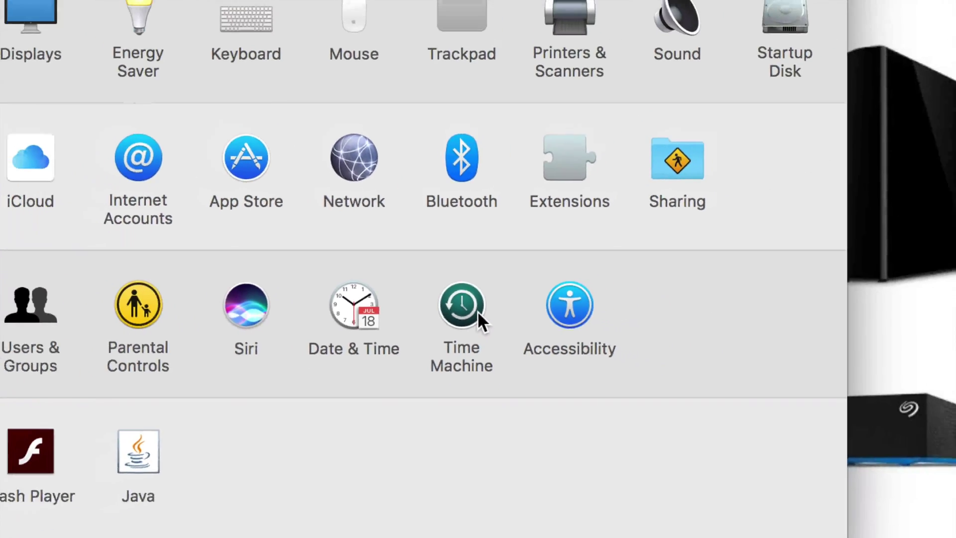
{"action": "left_click", "coordinate": [467, 308]}
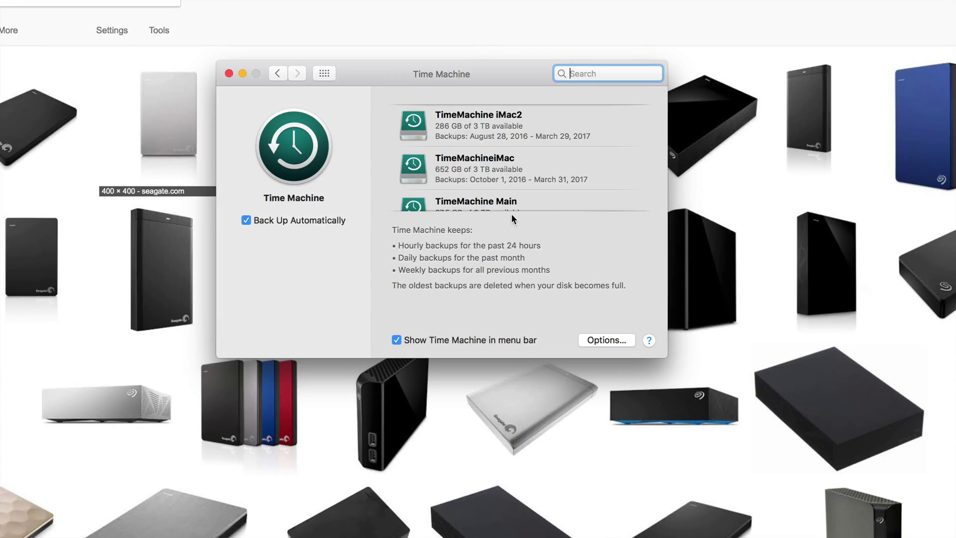
{"action": "scroll", "coordinate": [516, 165], "scroll_direction": "down", "scroll_amount": 3}
{"action": "scroll", "coordinate": [516, 166], "scroll_direction": "up", "scroll_amount": 3}
{"action": "scroll", "coordinate": [515, 166], "scroll_direction": "down", "scroll_amount": 3}
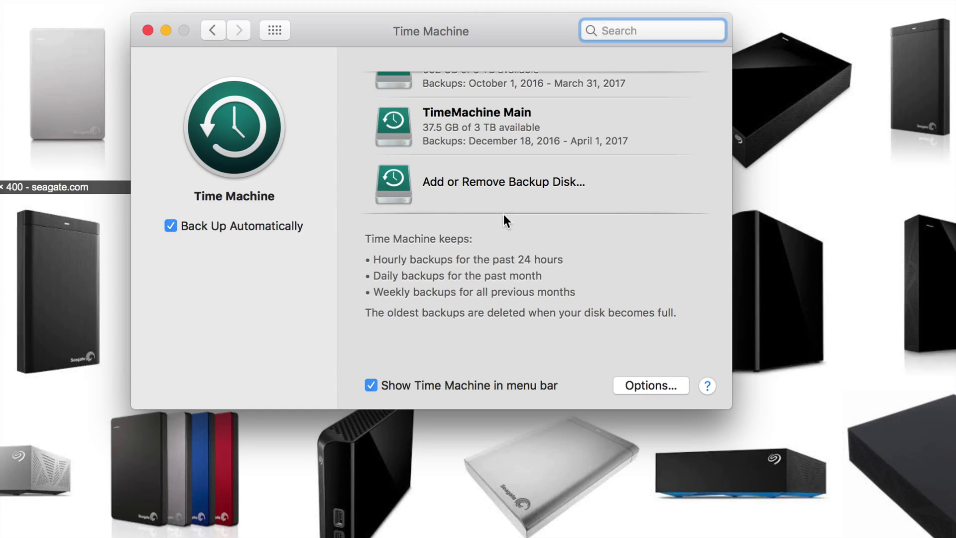
{"action": "left_click", "coordinate": [474, 182]}
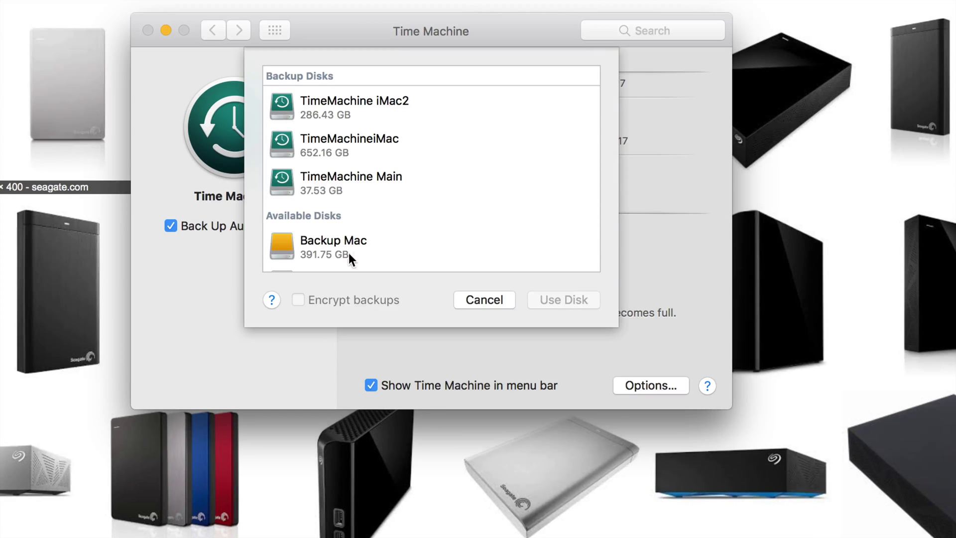
Look through the available disks, select the TimeMachine volume as a backup disk, and cancel without using it
{"action": "scroll", "coordinate": [349, 259], "scroll_direction": "down", "scroll_amount": 4}
{"action": "scroll", "coordinate": [336, 189], "scroll_direction": "up", "scroll_amount": 3}
{"action": "scroll", "coordinate": [335, 190], "scroll_direction": "down", "scroll_amount": 3}
{"action": "scroll", "coordinate": [336, 189], "scroll_direction": "down", "scroll_amount": 1}
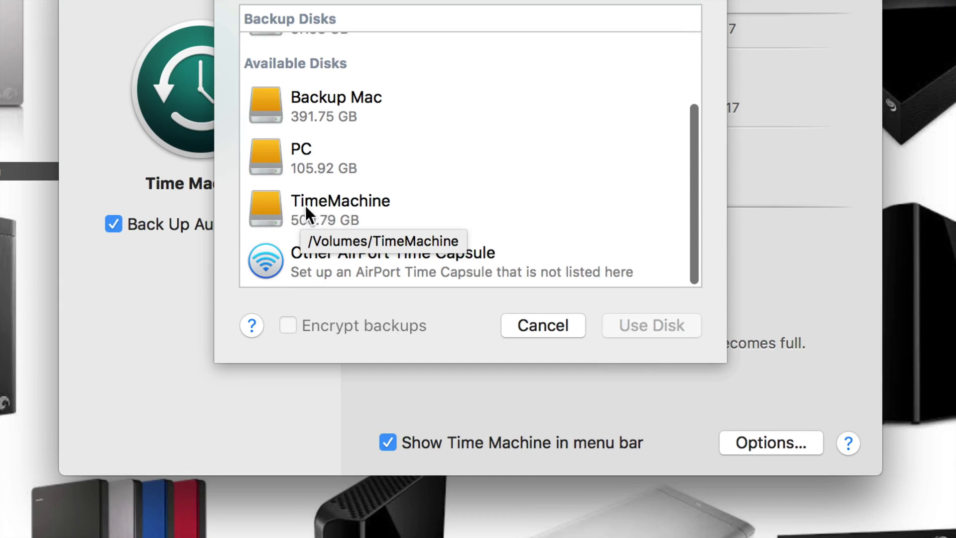
{"action": "left_click", "coordinate": [326, 204]}
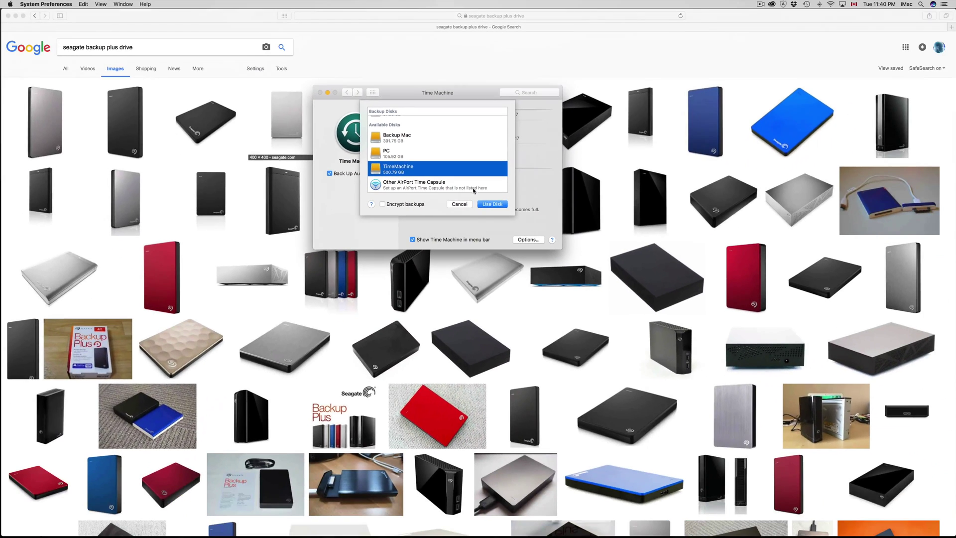
{"action": "left_click", "coordinate": [461, 204]}
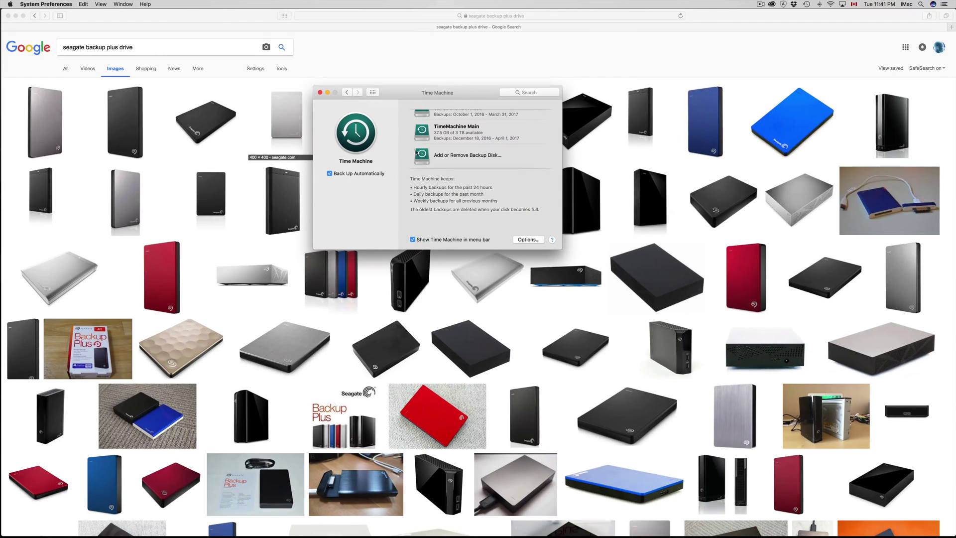
Close the Time Machine preferences, view the Time Machine status options and dismiss them
{"action": "left_click", "coordinate": [320, 92]}
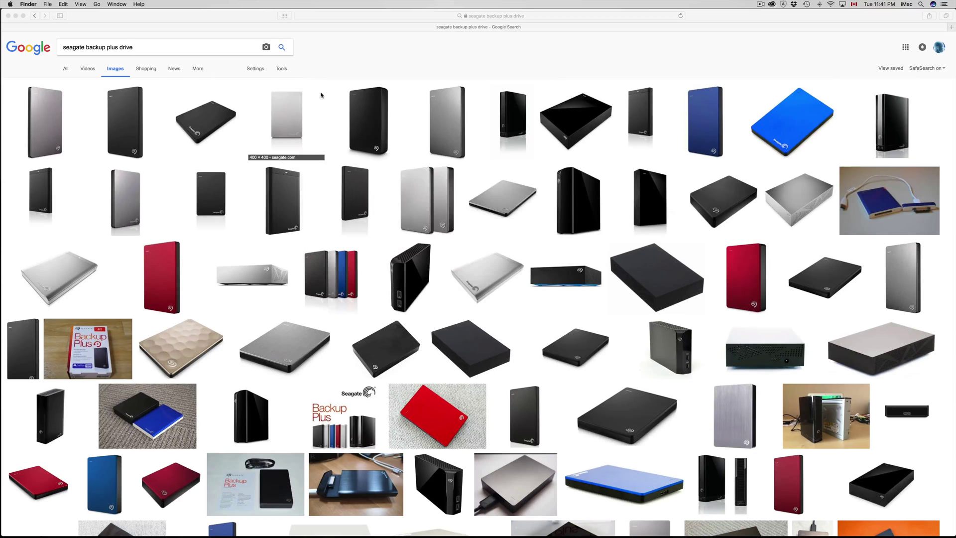
{"action": "left_click", "coordinate": [806, 5]}
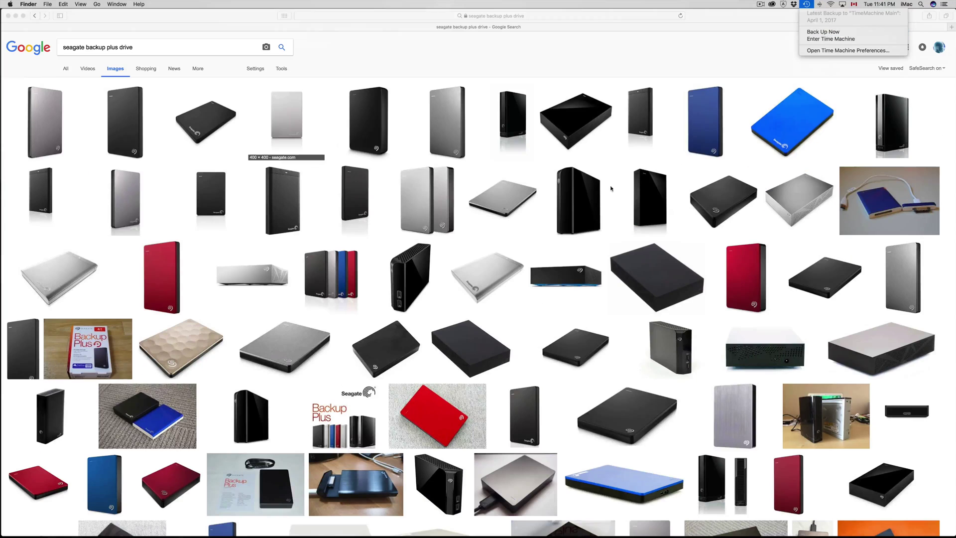
{"action": "left_click", "coordinate": [554, 46]}
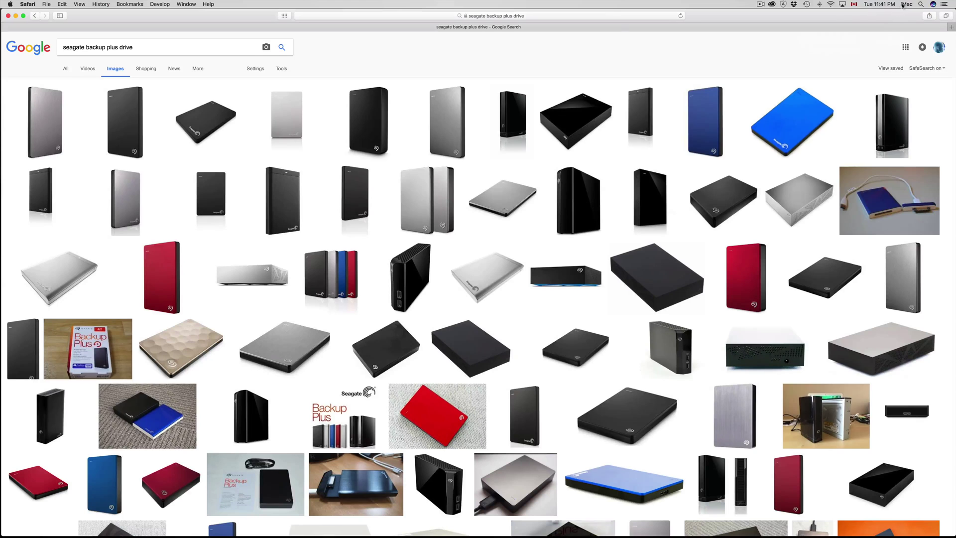
Search the Mac for "disk", open Disk Utility and move its window lower on the screen
{"action": "left_click", "coordinate": [920, 4]}
{"action": "type", "text": "disk"}
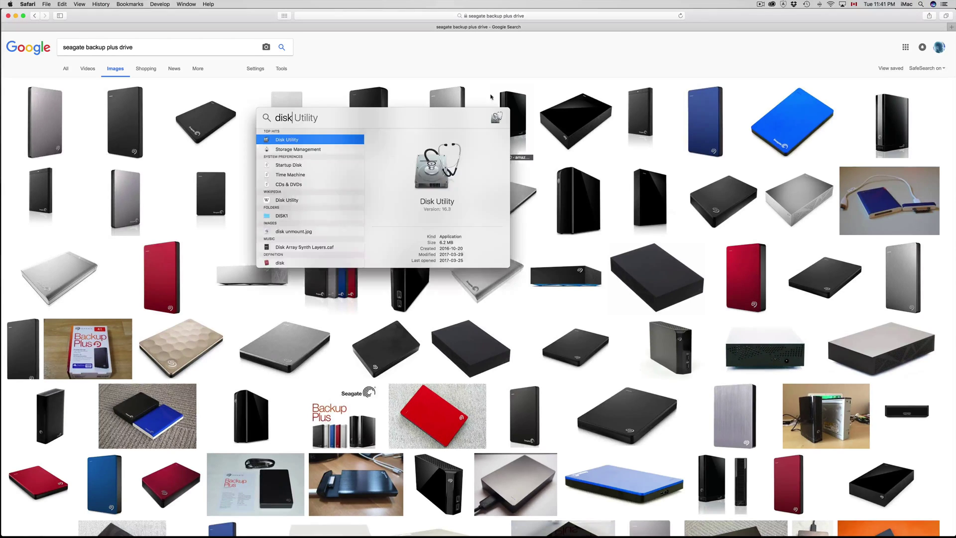
{"action": "key", "text": "Return"}
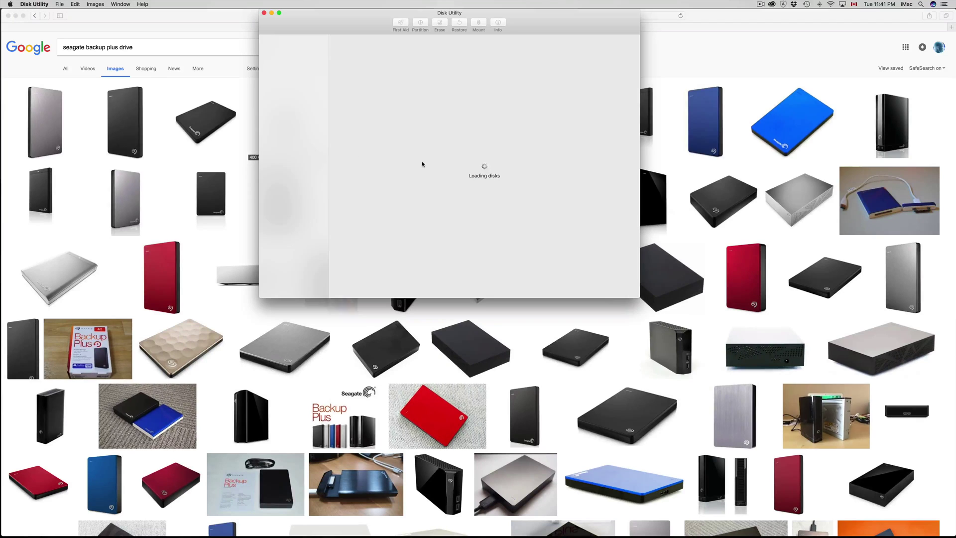
{"action": "left_click_drag", "start_coordinate": [535, 20], "coordinate": [535, 66]}
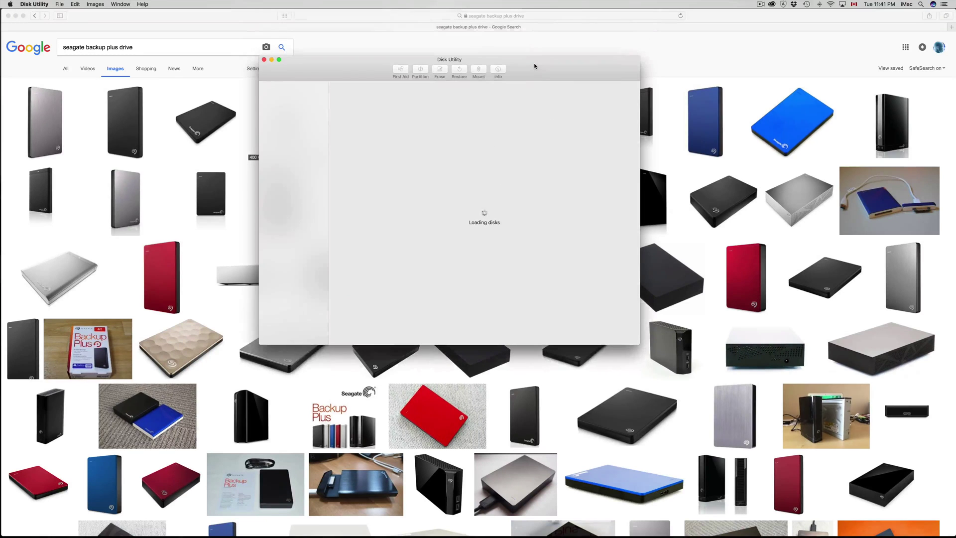